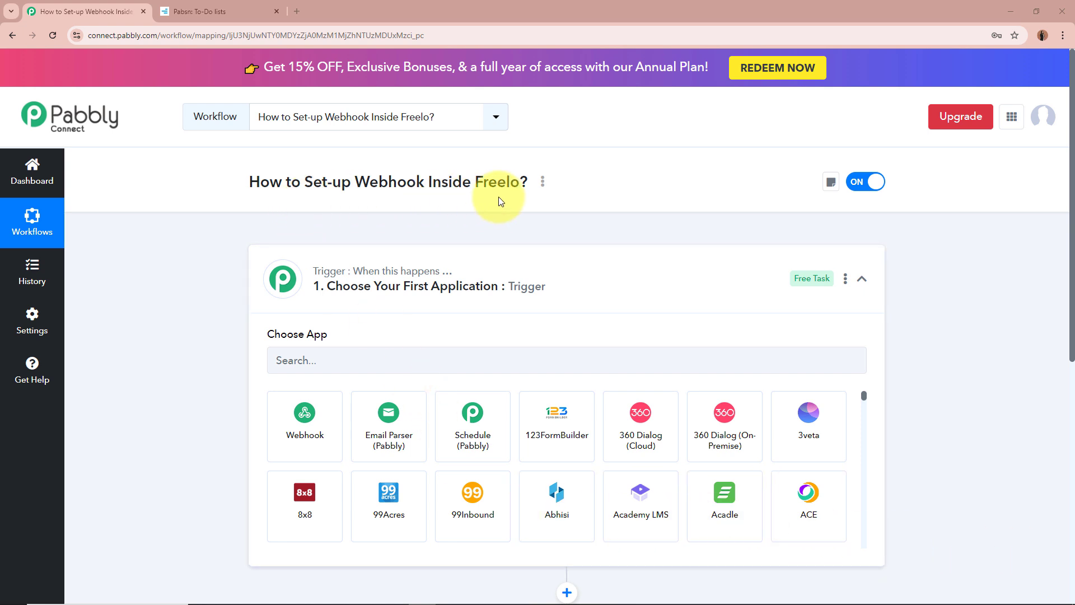
Step: Search 'Free' in the trigger's app list and pick Freelo as the trigger app
click(605, 293)
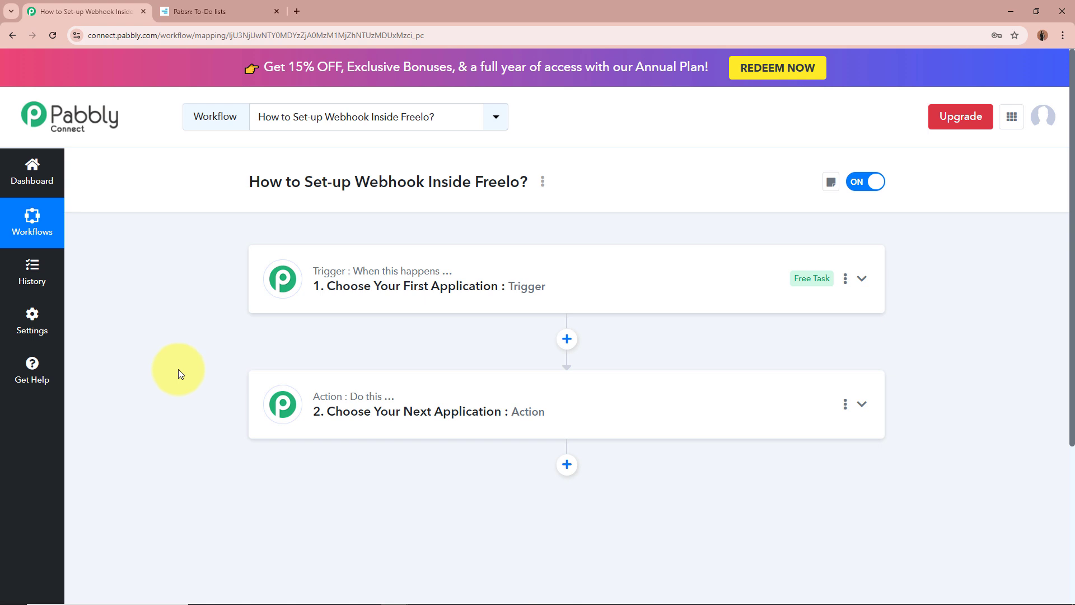
click(619, 276)
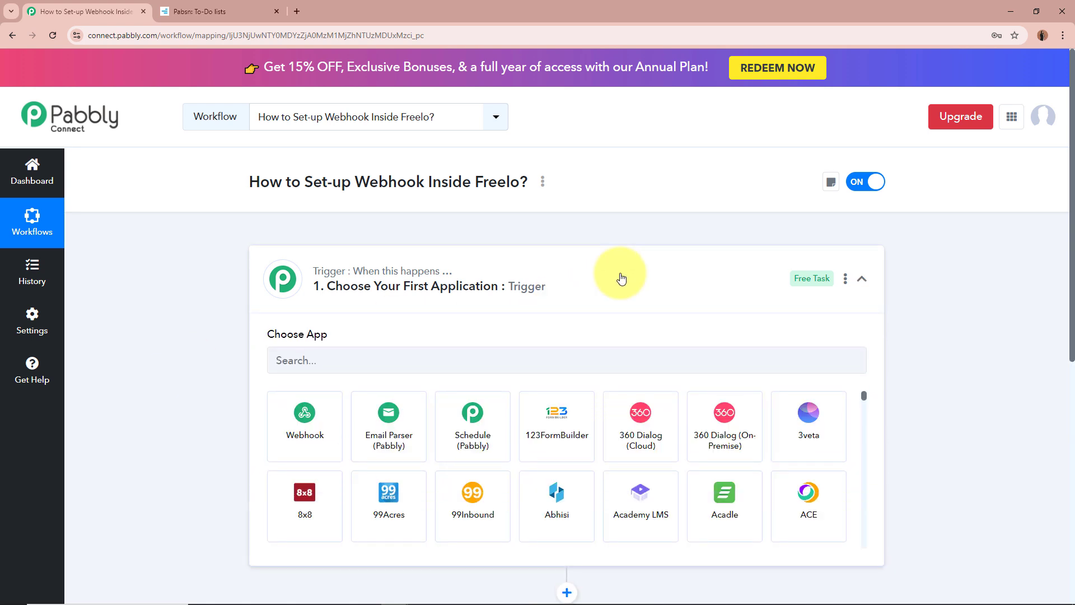
click(445, 355)
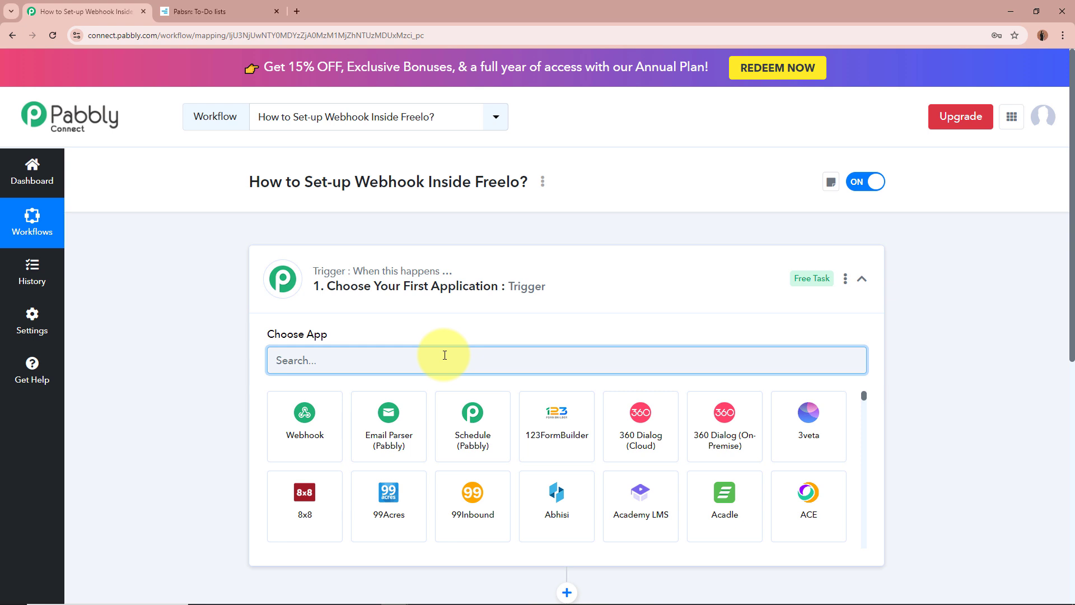
text(Free)
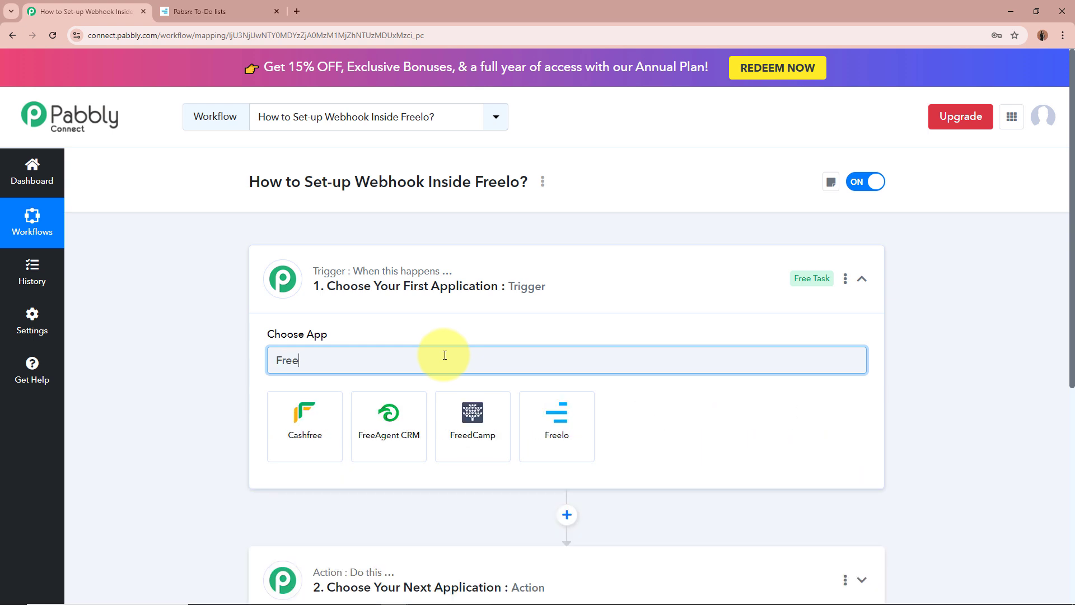
click(554, 417)
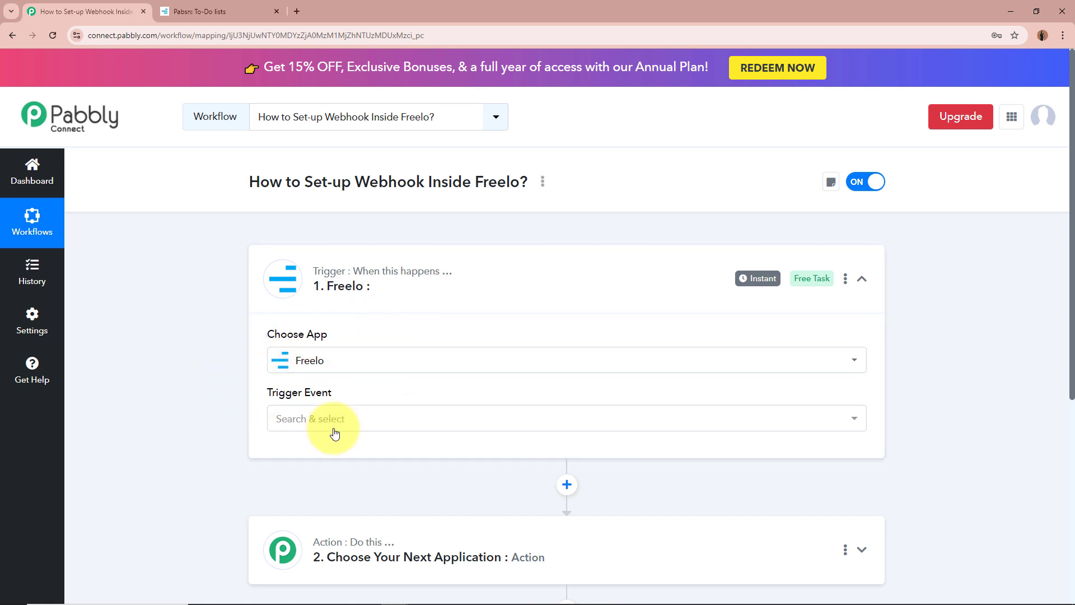
Step: Browse the Freelo trigger event list, then switch to the Freelo 'Pabsn: To-Do lists' tab
click(369, 423)
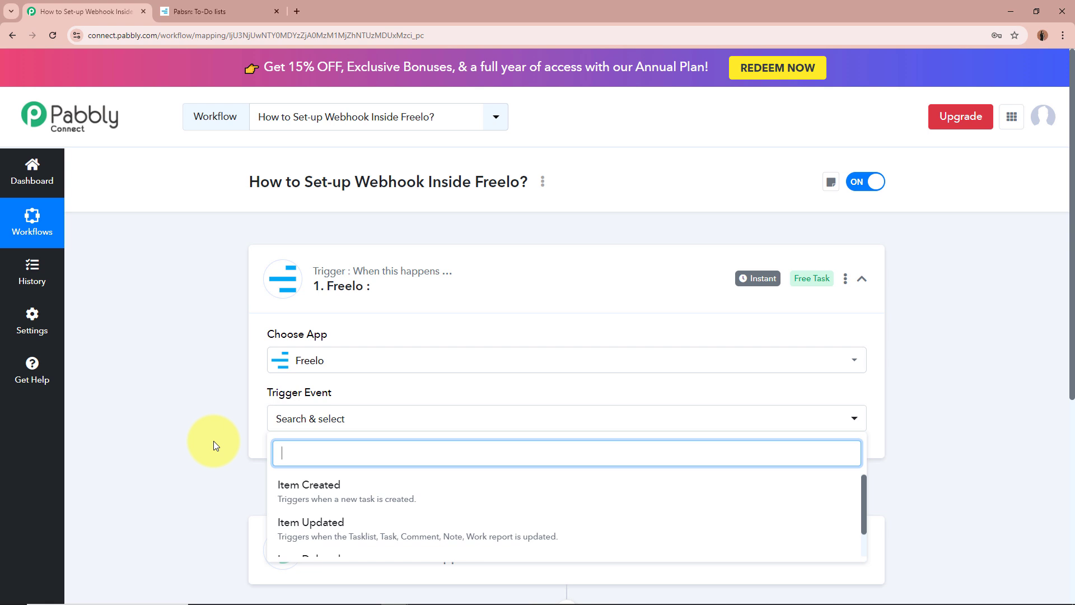
scroll(214, 441, down, 1)
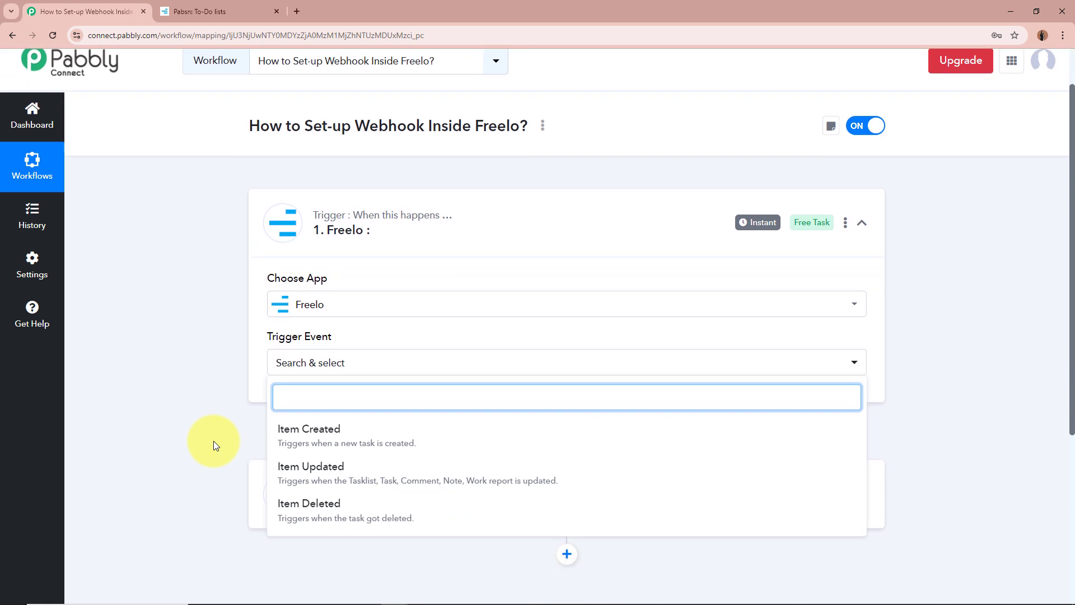
scroll(214, 441, down, 1)
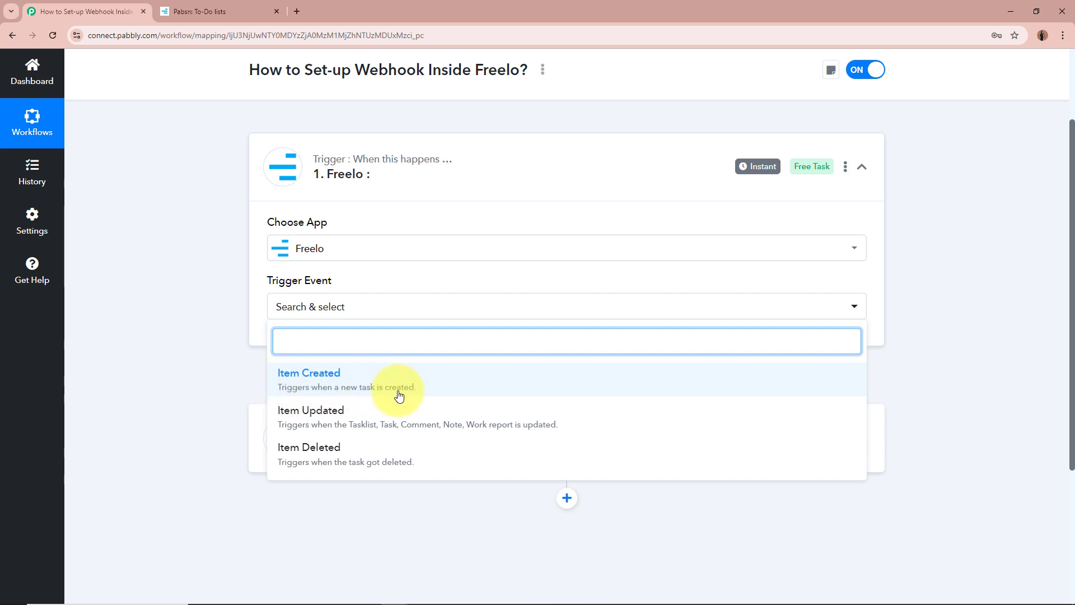
click(249, 13)
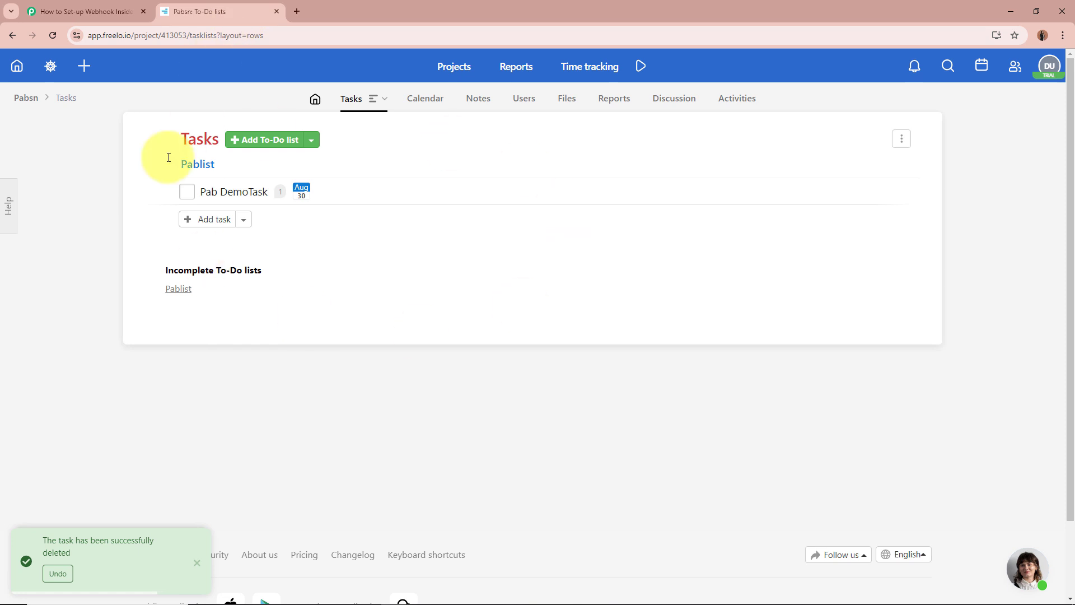
Step: Go back to the Pabbly Connect workflow, where Freelo's trigger events are listed
click(84, 12)
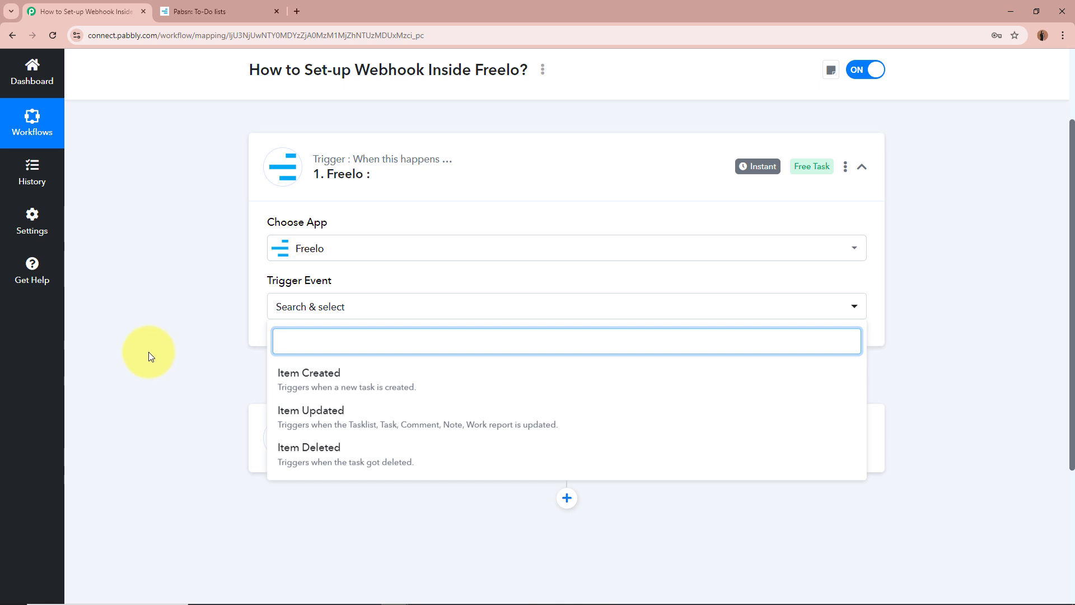
Step: Select Item Created as the Freelo trigger event and point out the Webhook URL heading
click(284, 372)
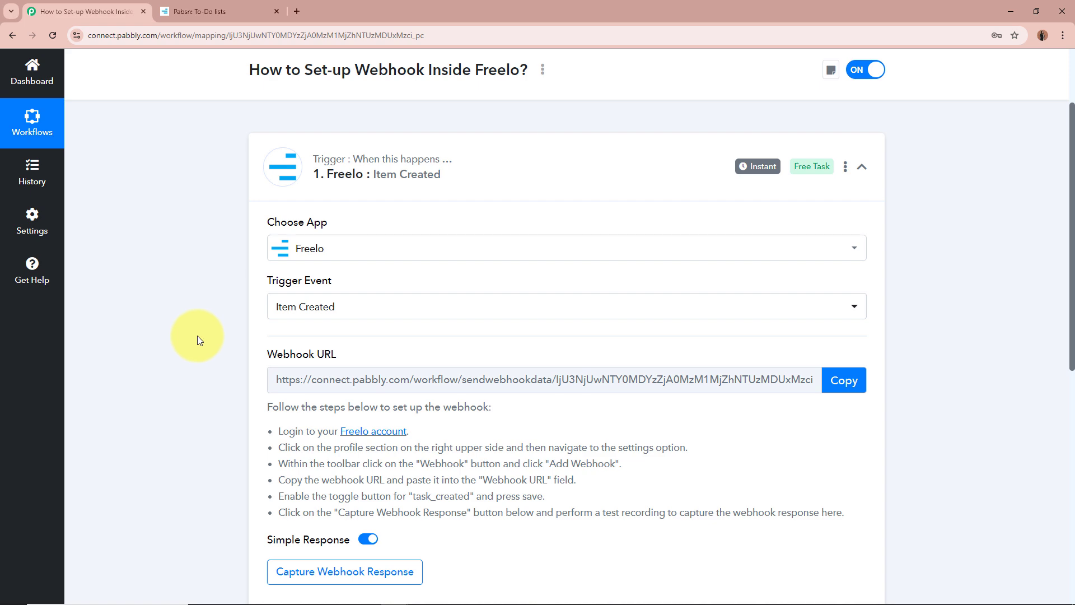
click(236, 11)
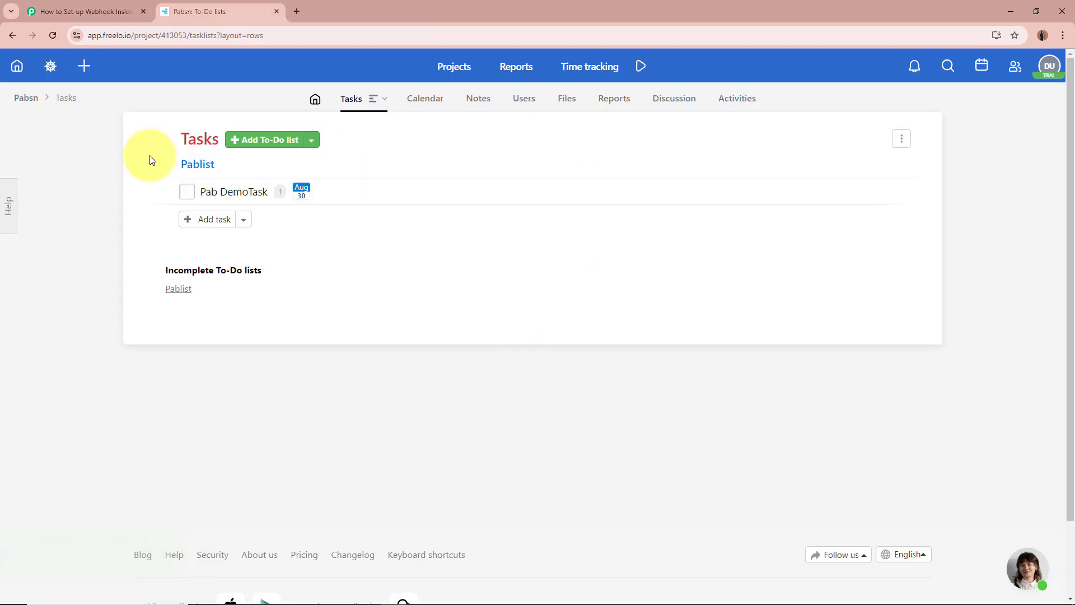
click(84, 12)
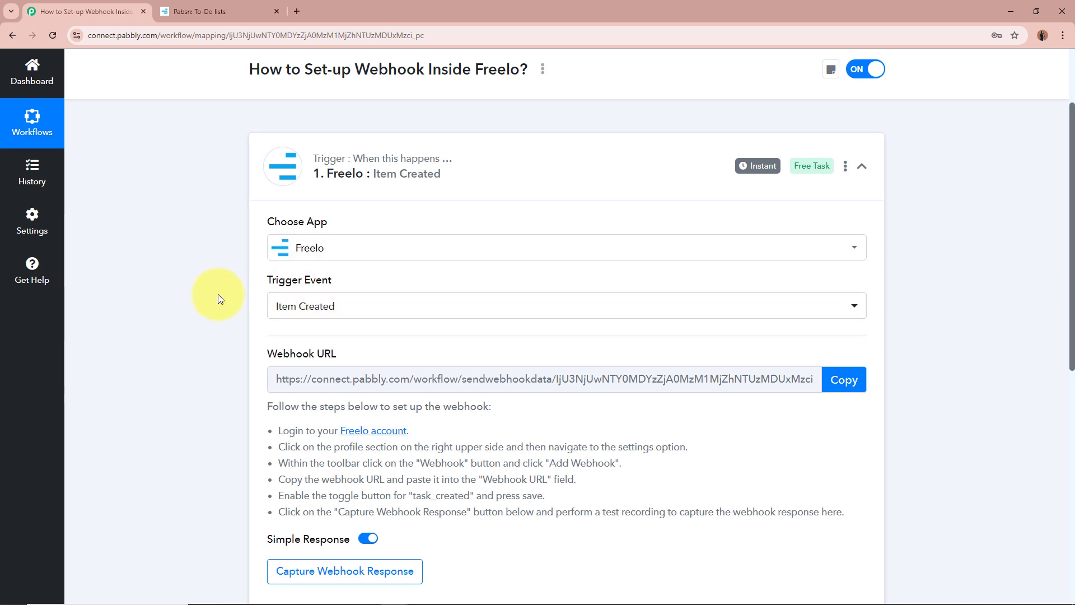
scroll(218, 297, down, 1)
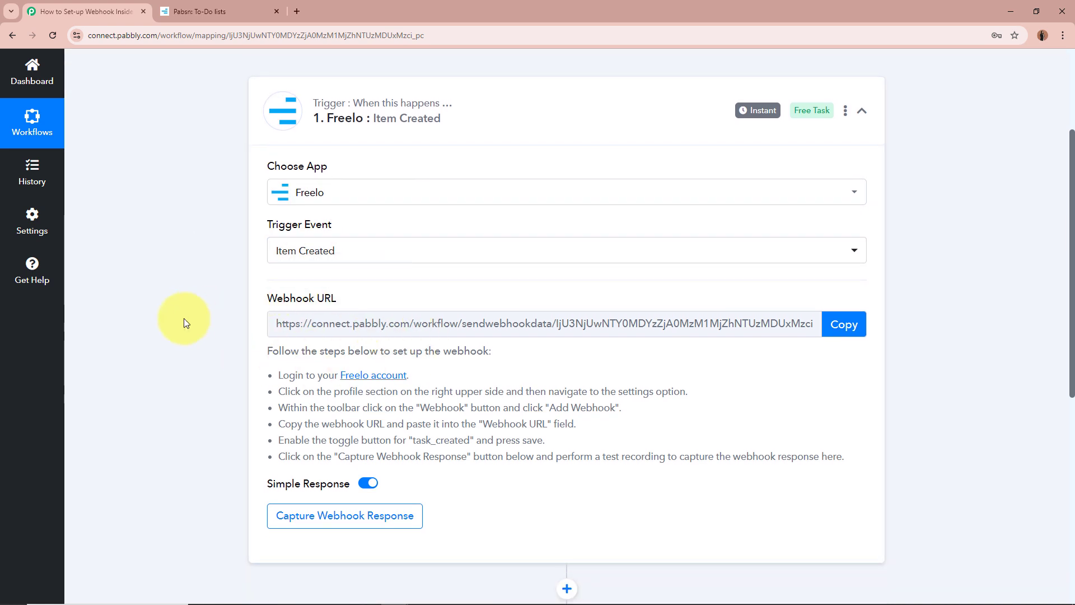
drag(264, 300, 377, 303)
click(135, 328)
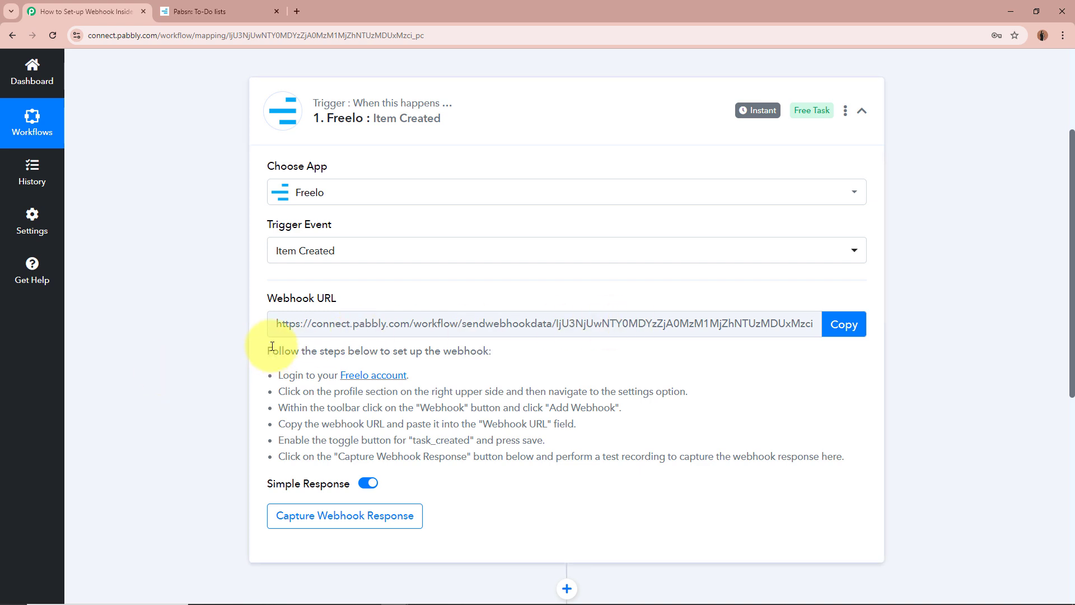
Step: Walk through the webhook setup steps: Freelo login, profile settings, add webhook, paste URL, enable task_created, save
drag(272, 351, 765, 451)
click(748, 430)
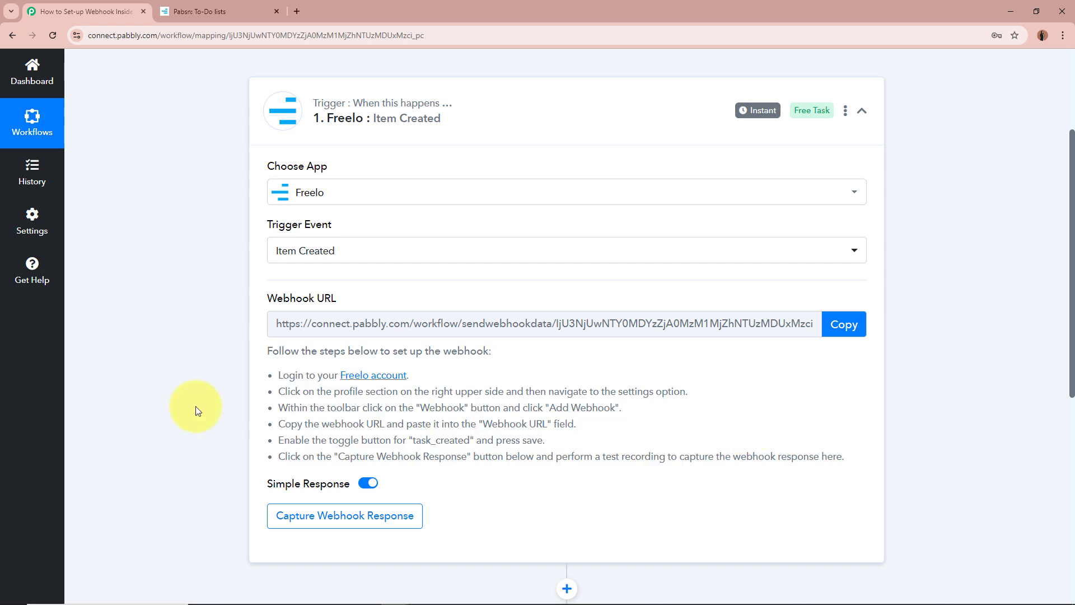
drag(277, 374, 426, 376)
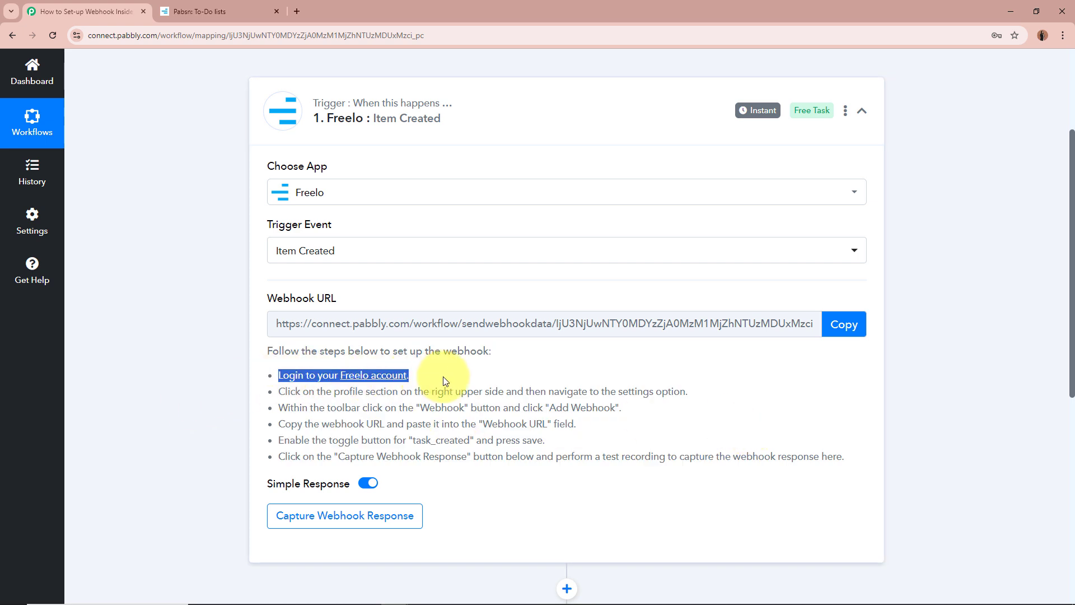
drag(278, 391, 700, 392)
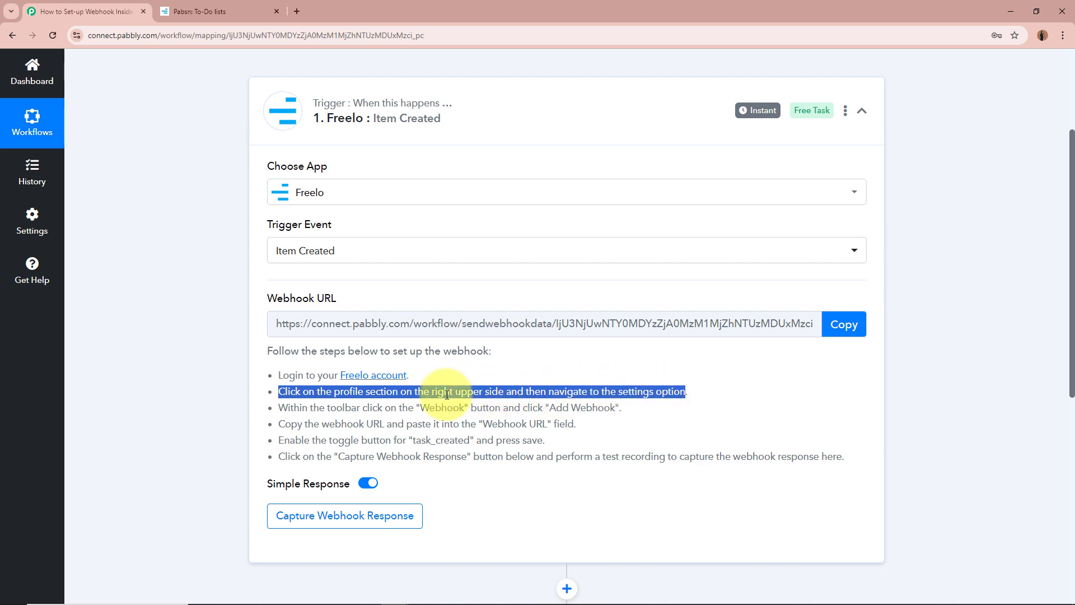
click(285, 407)
drag(284, 407, 598, 407)
drag(285, 424, 569, 427)
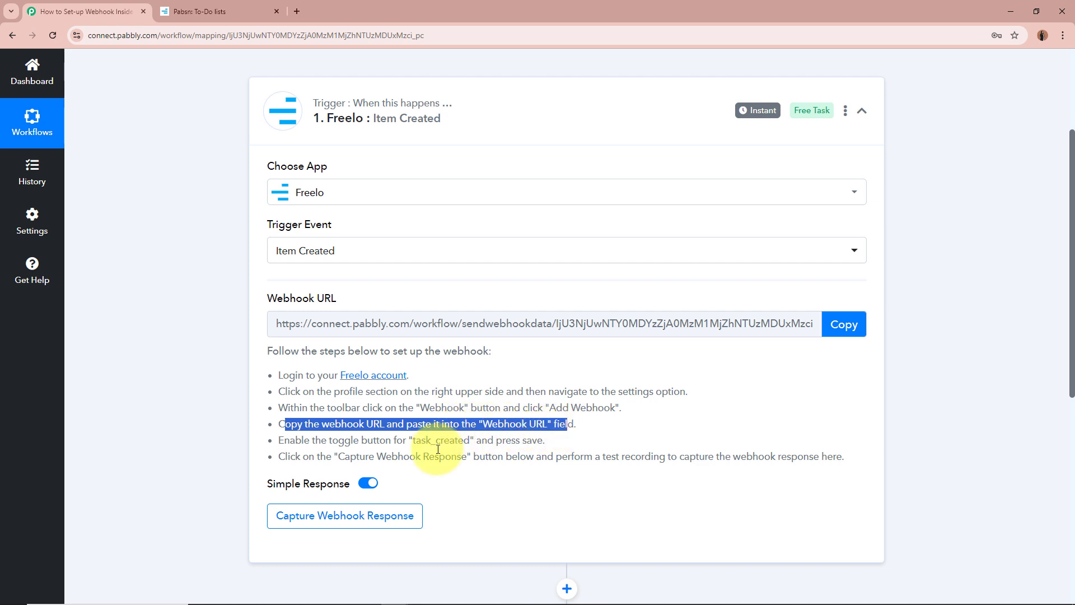
drag(285, 440, 518, 442)
drag(361, 440, 569, 442)
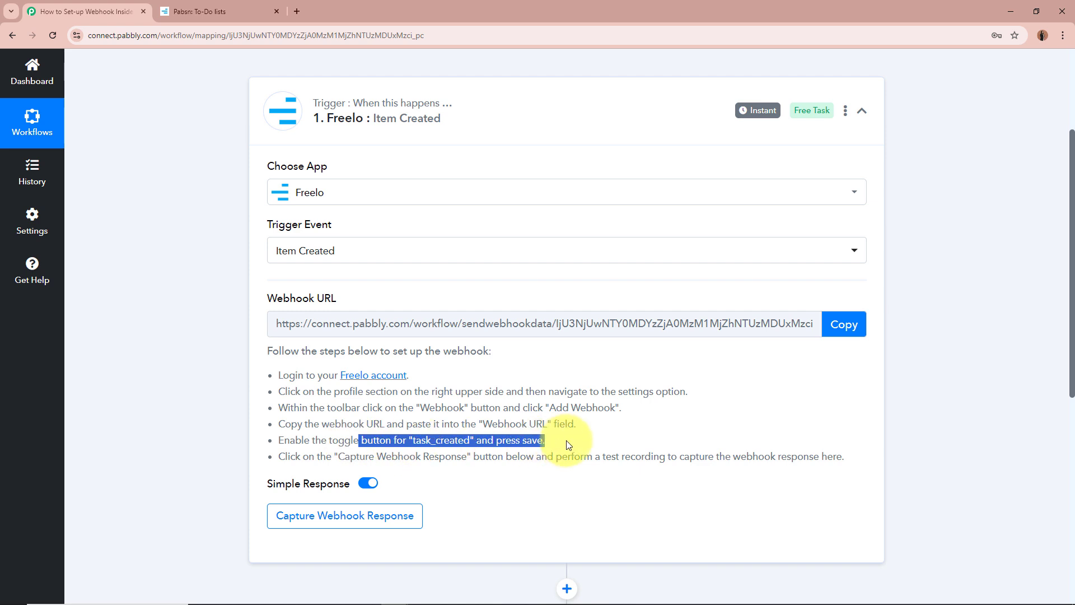
click(335, 370)
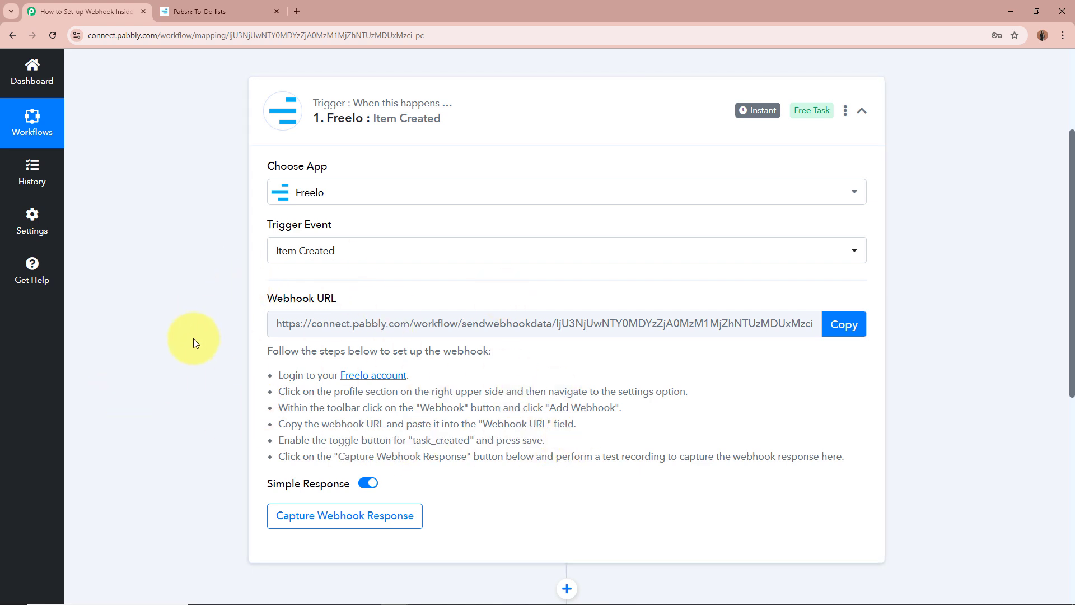
Step: Copy the Item Created webhook URL and go to Freelo's Pabsn Tasks page
click(843, 324)
scroll(933, 385, up, 3)
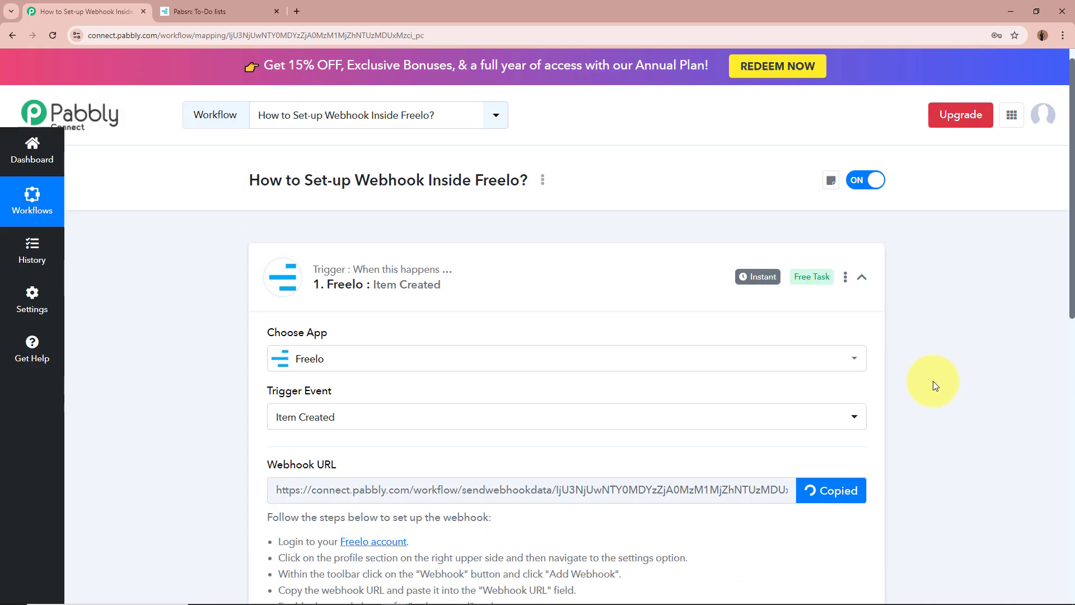
click(197, 10)
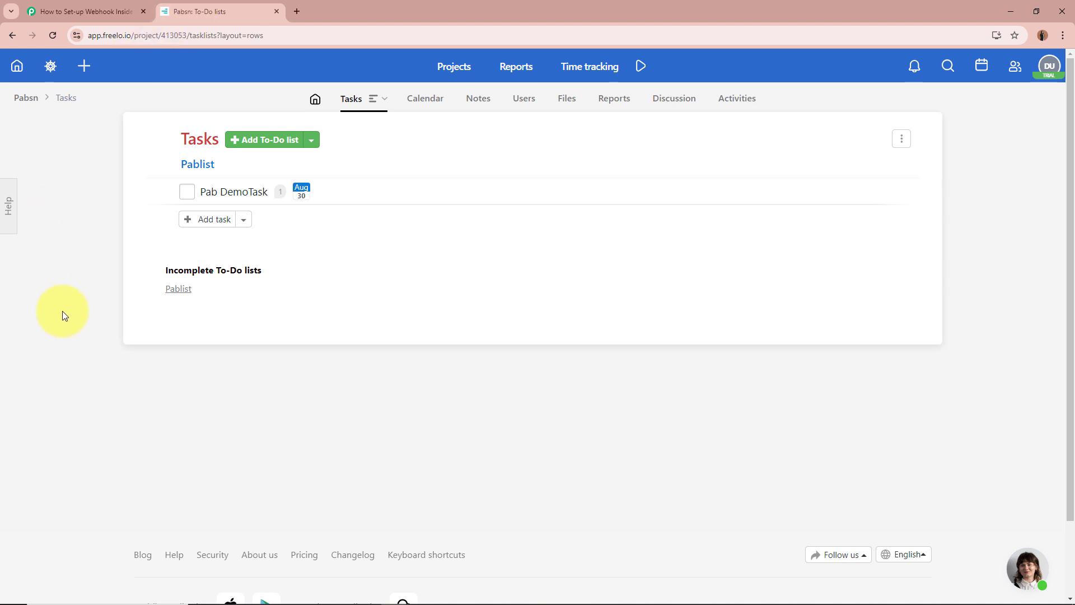
click(34, 12)
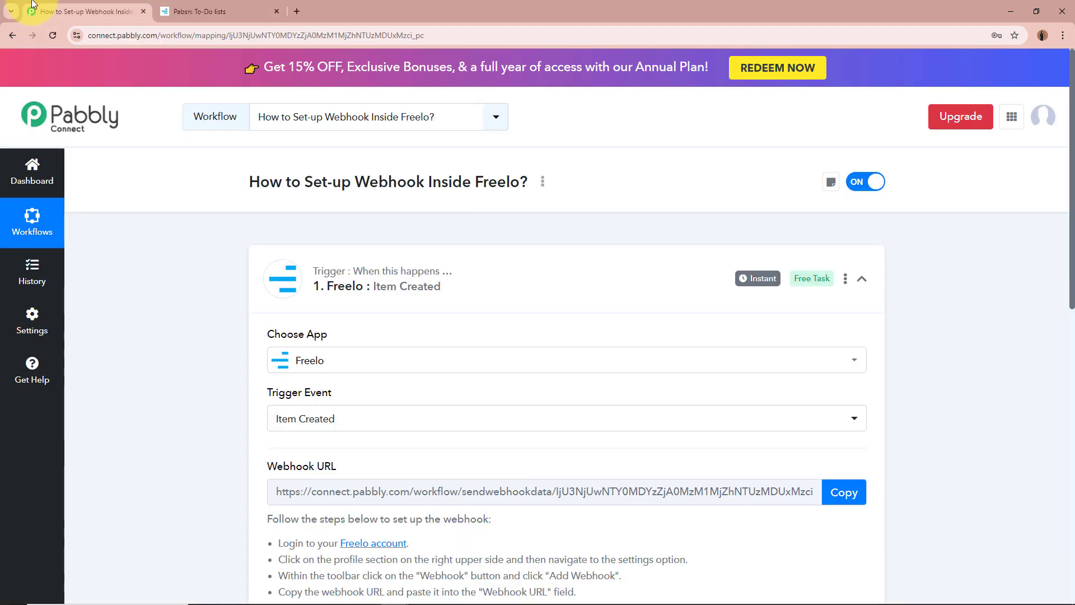
click(202, 11)
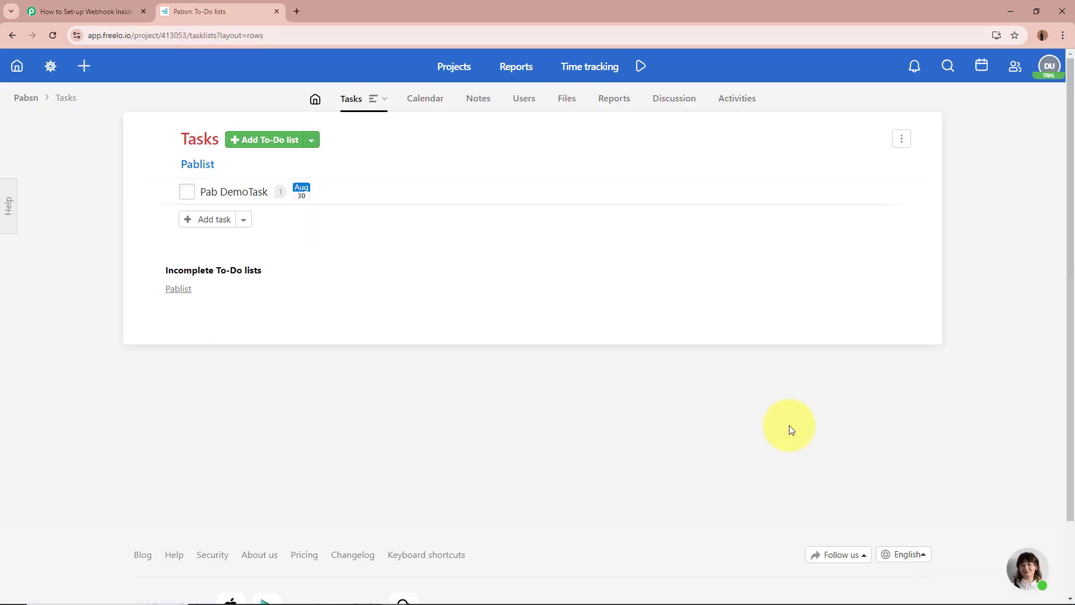
Step: Open Freelo's Webhooks settings through the DU avatar menu and Settings
click(1049, 67)
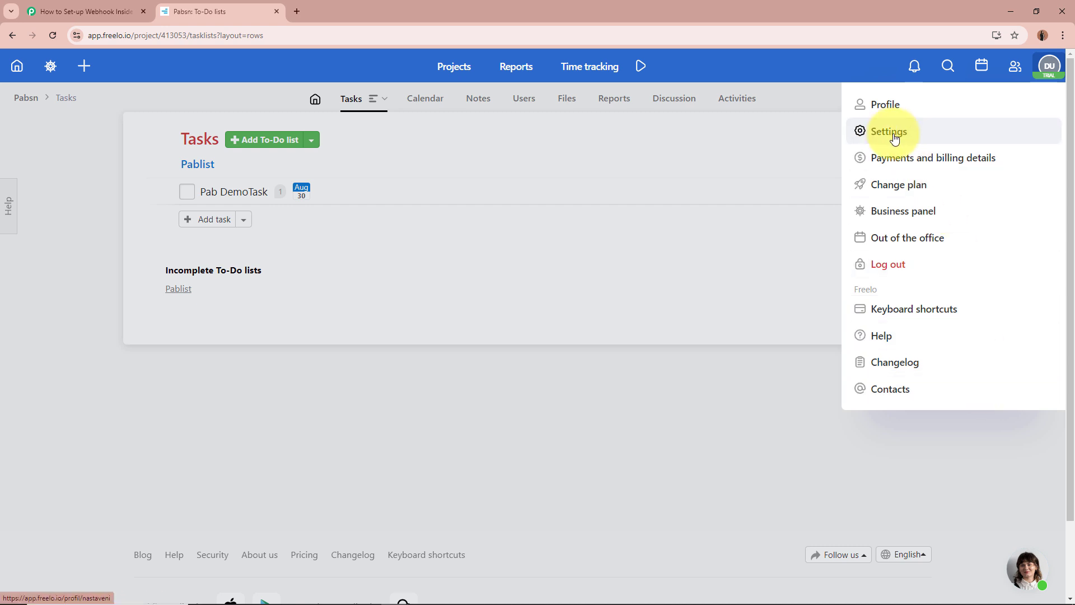
click(925, 137)
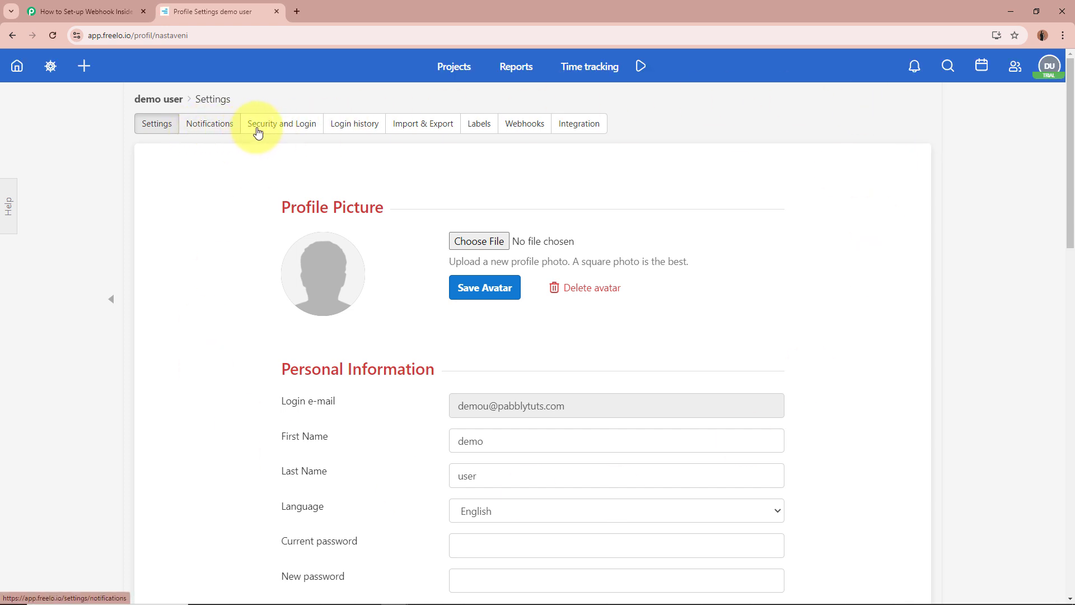
click(526, 126)
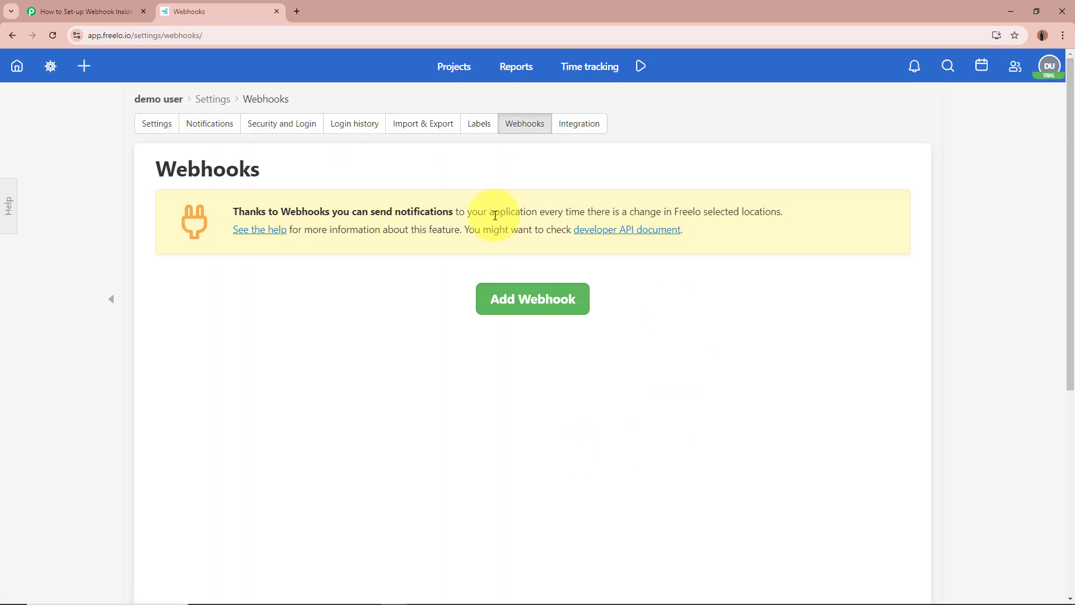
drag(151, 166, 334, 168)
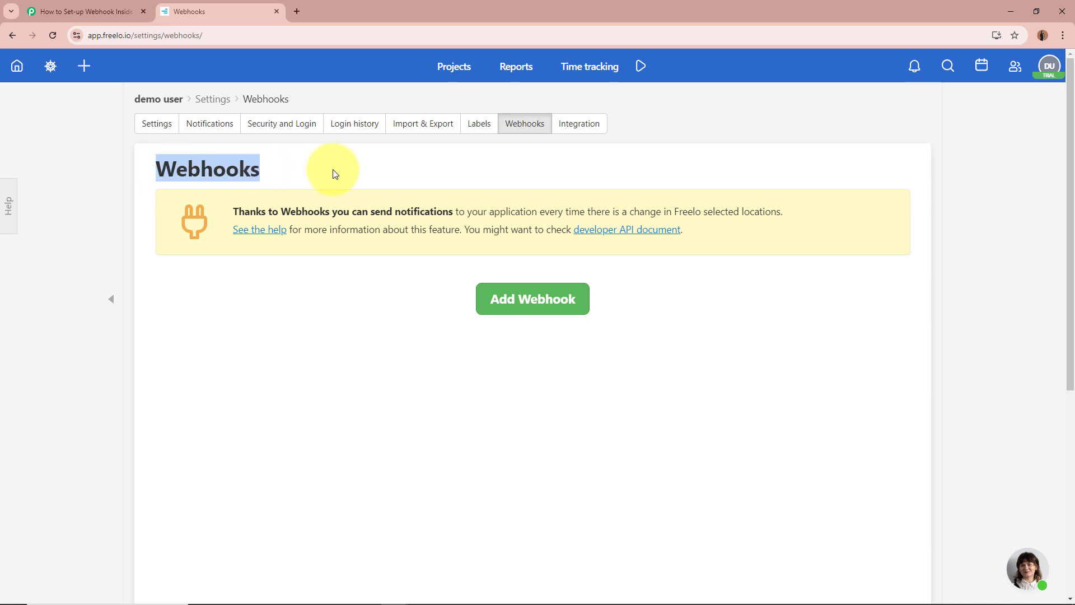
click(334, 168)
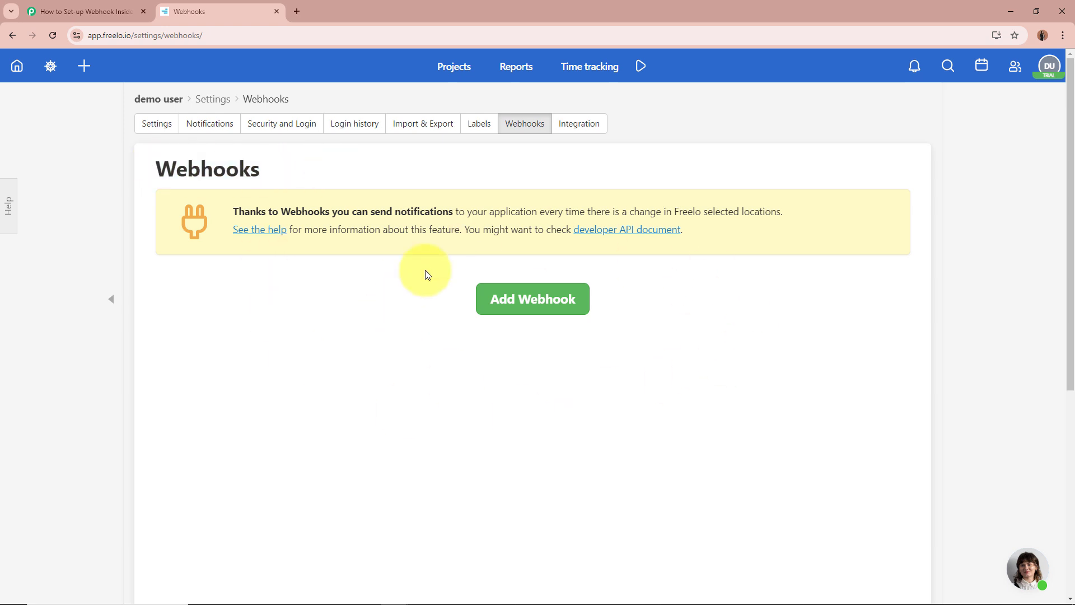
Step: Add a webhook with the pasted Pabbly URL, task_created enabled for all projects, and save it
click(563, 301)
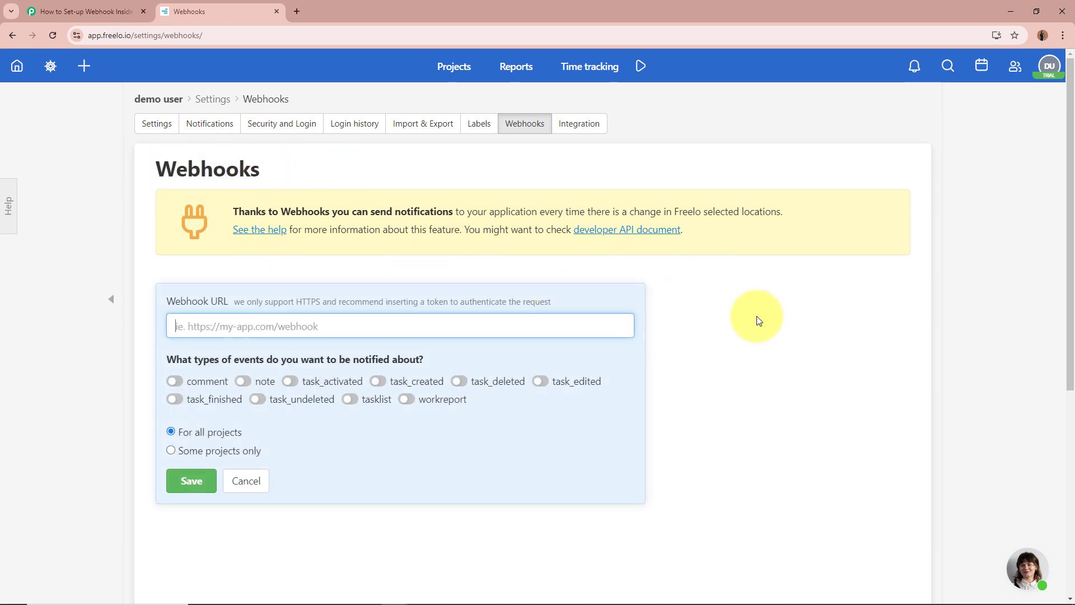
drag(167, 302, 216, 301)
click(258, 326)
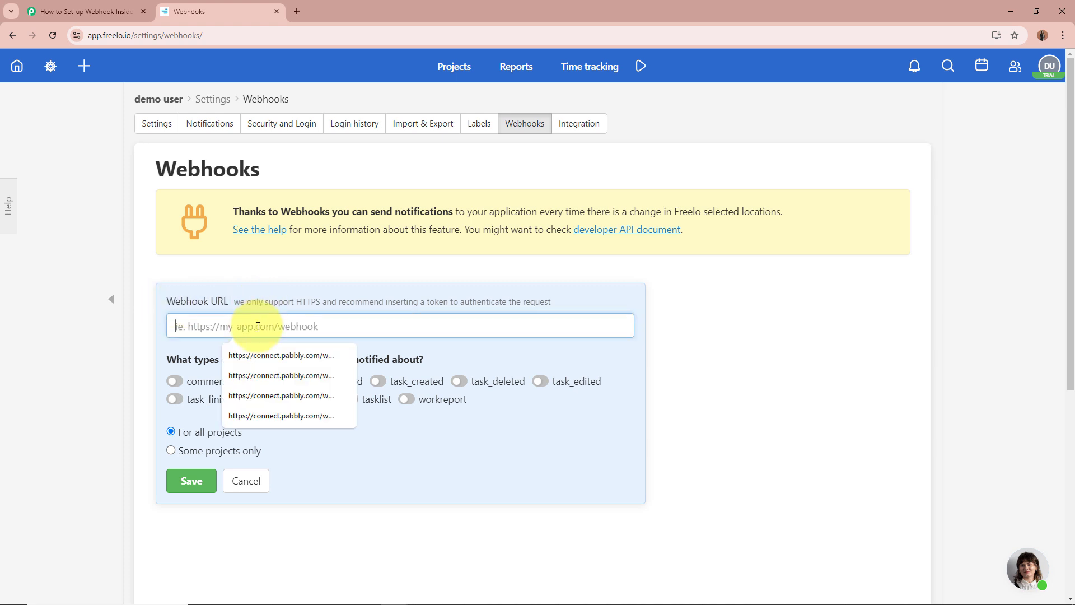
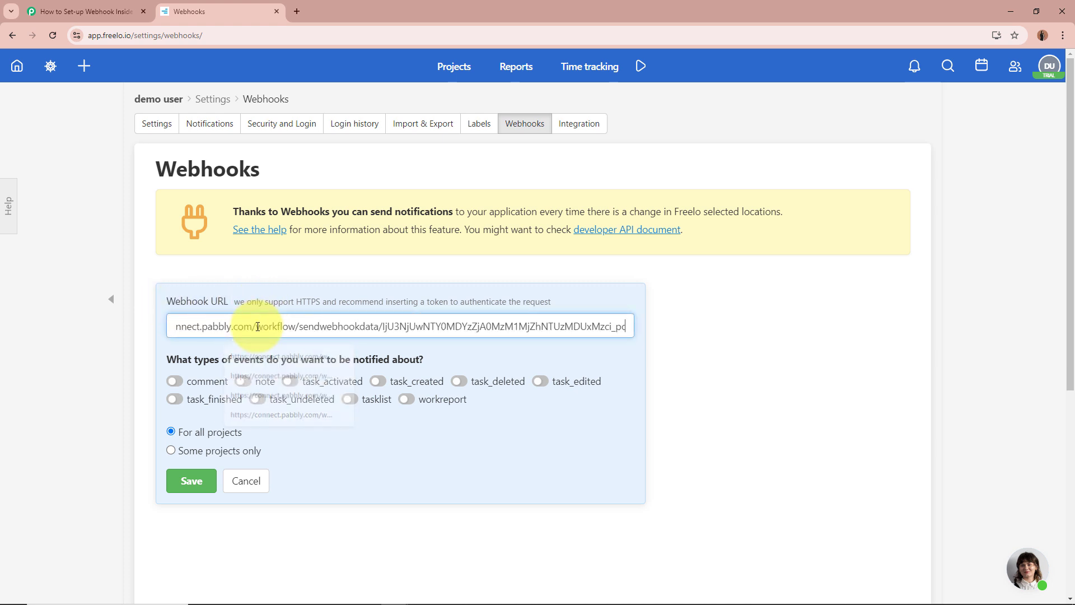
click(518, 344)
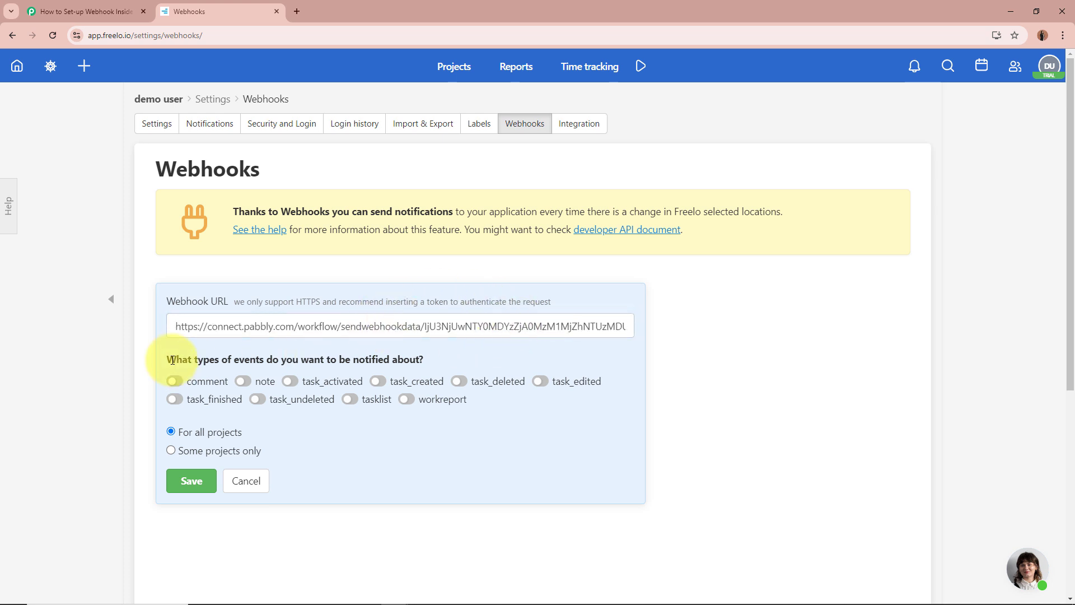
drag(168, 359, 431, 359)
click(431, 358)
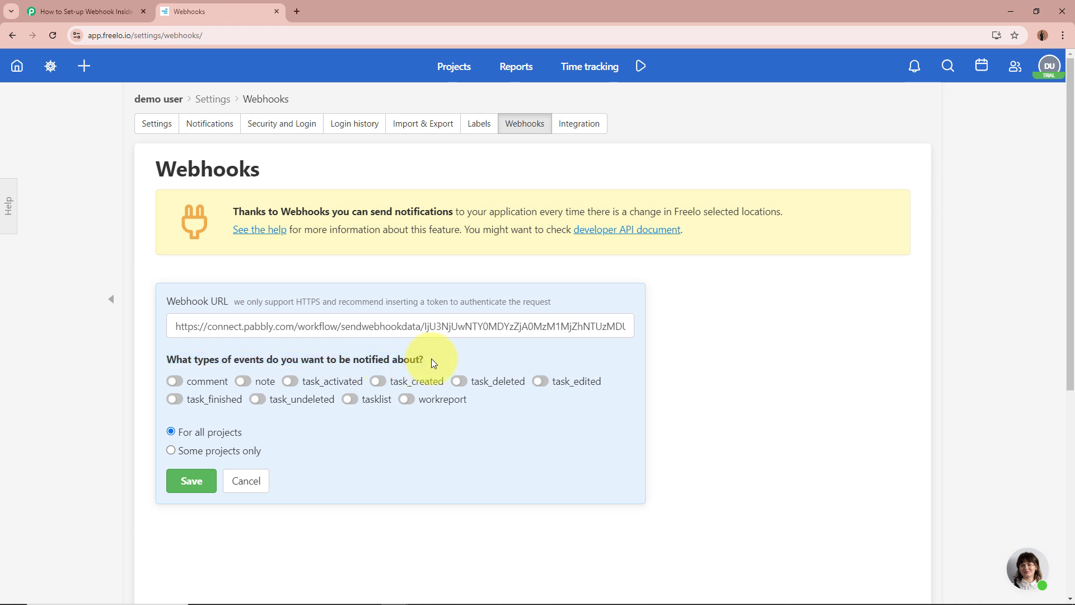
click(132, 11)
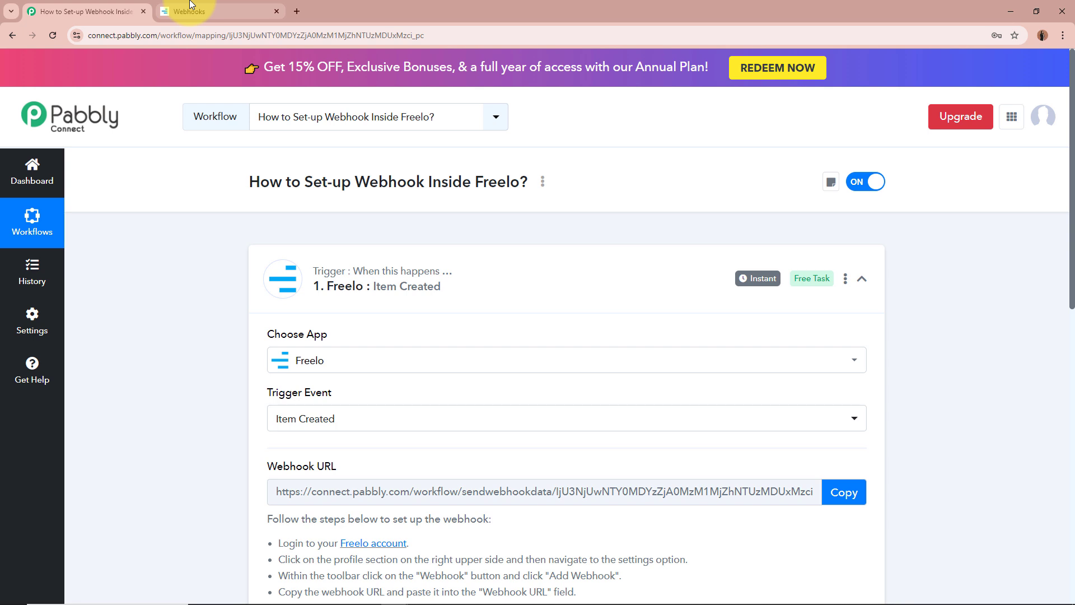
click(191, 7)
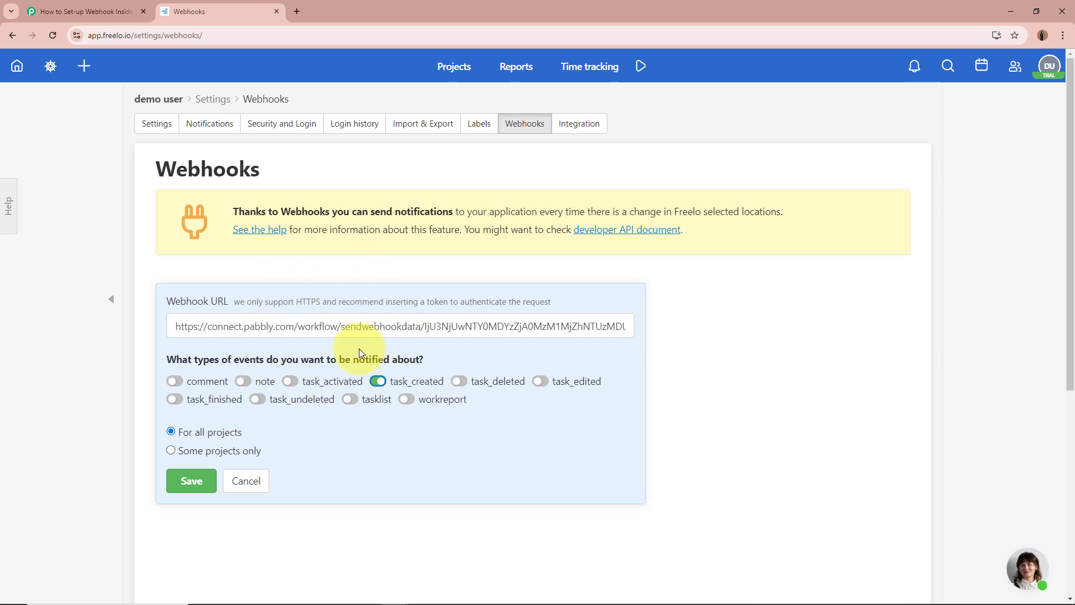
drag(338, 358, 454, 356)
click(453, 356)
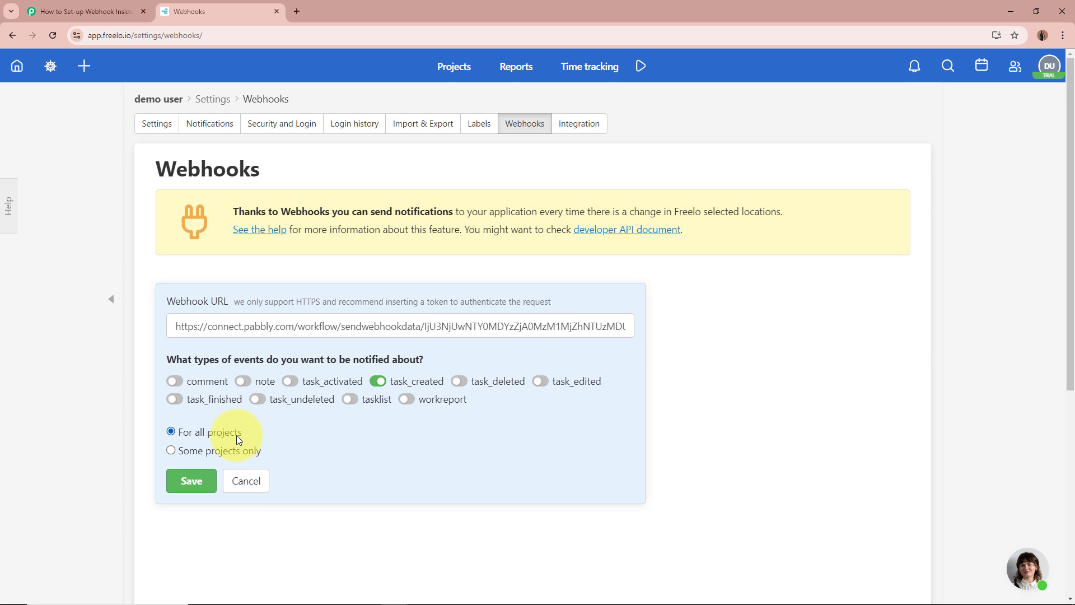
click(190, 490)
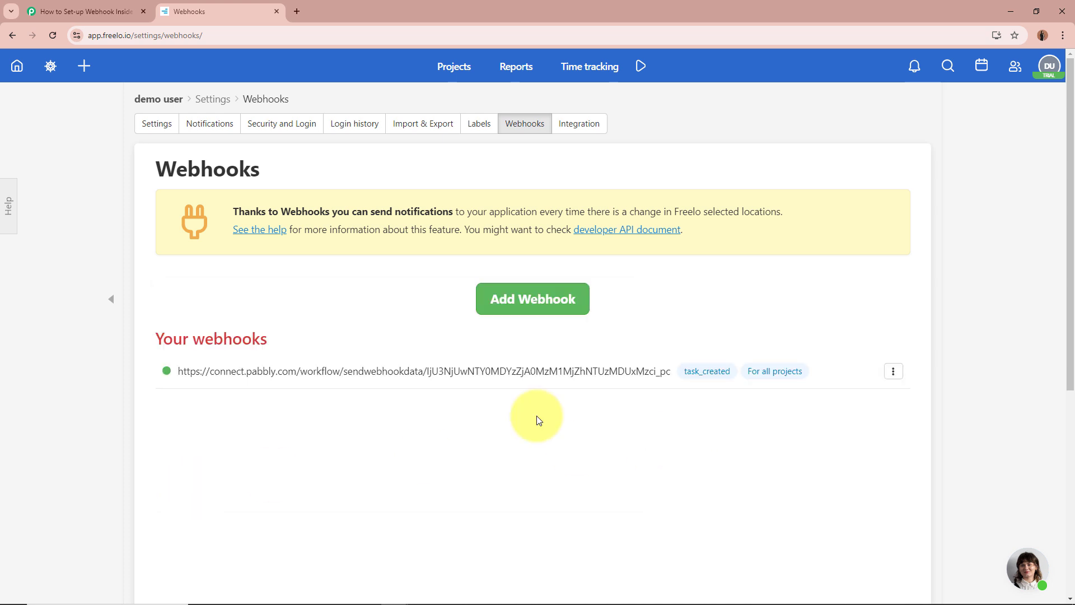
Step: Review the saved task_created webhook under 'Your webhooks'
drag(197, 371, 583, 398)
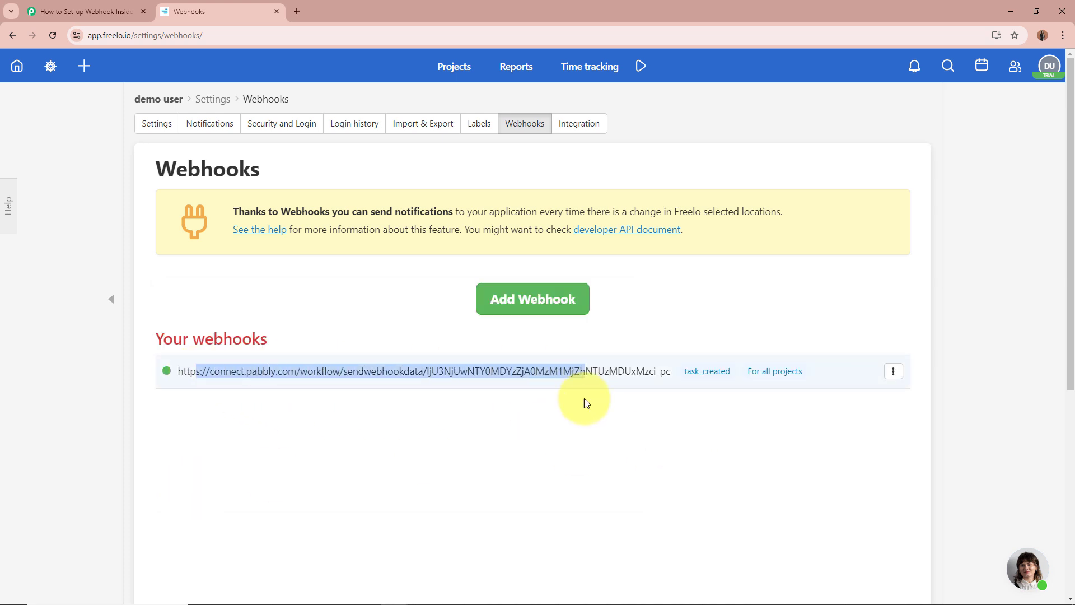
click(583, 398)
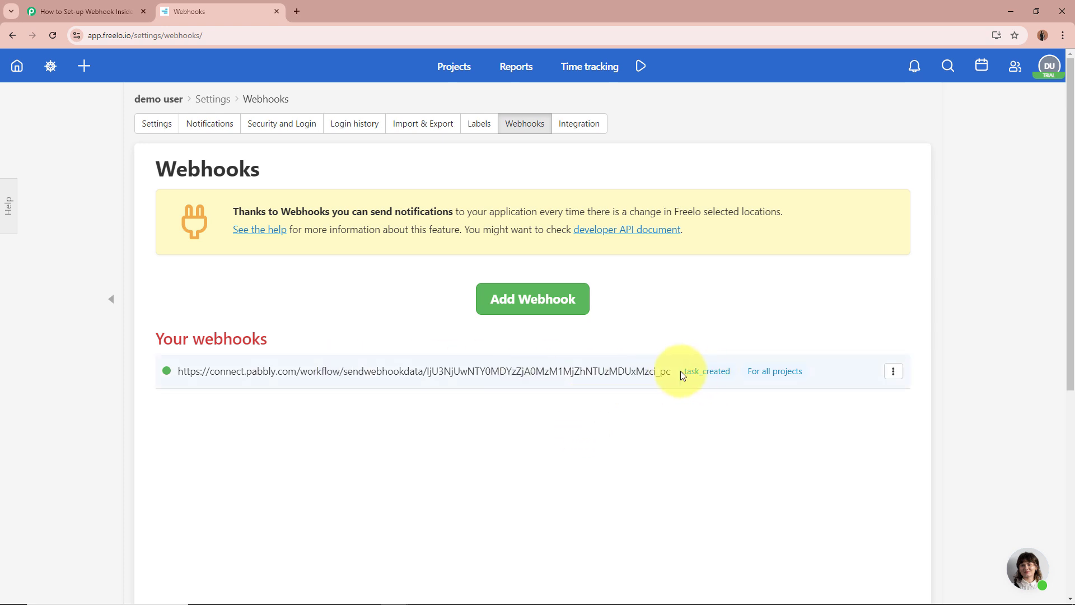
double_click(707, 371)
click(660, 468)
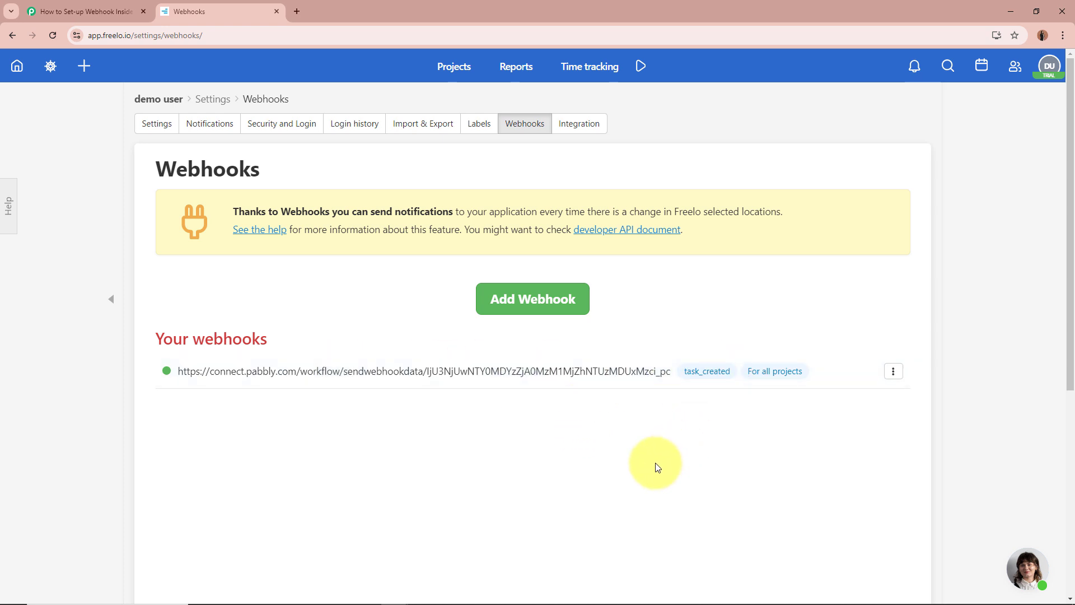
Step: Check the Pabbly trigger card waiting for a webhook response, then return to Freelo
click(103, 8)
scroll(203, 391, down, 6)
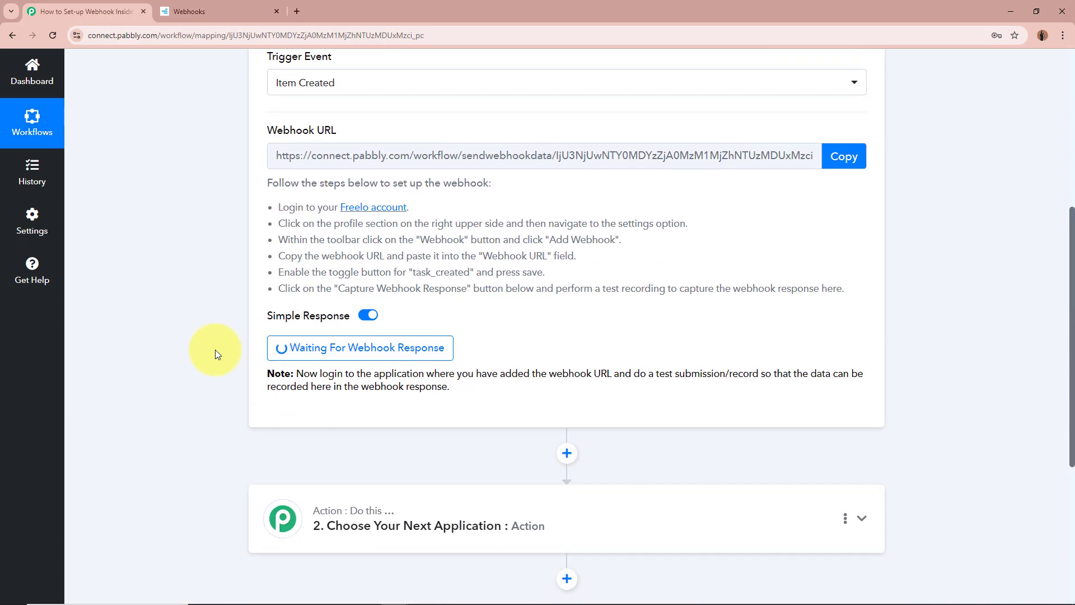
scroll(192, 333, up, 6)
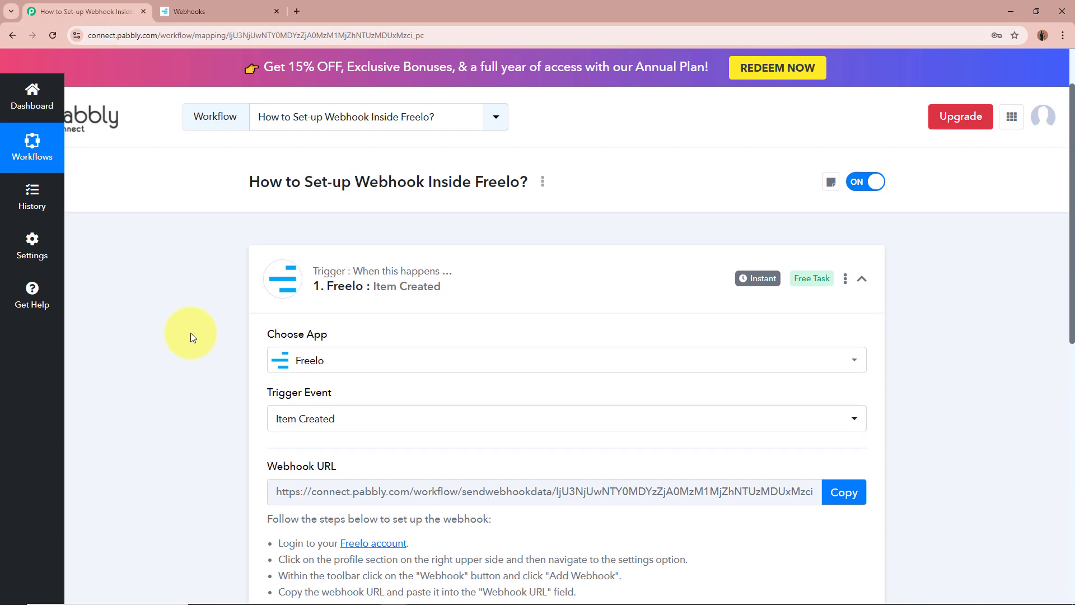
click(202, 6)
Step: Go to the Freelo dashboard, glancing at the Pabbly workflow along the way
click(17, 65)
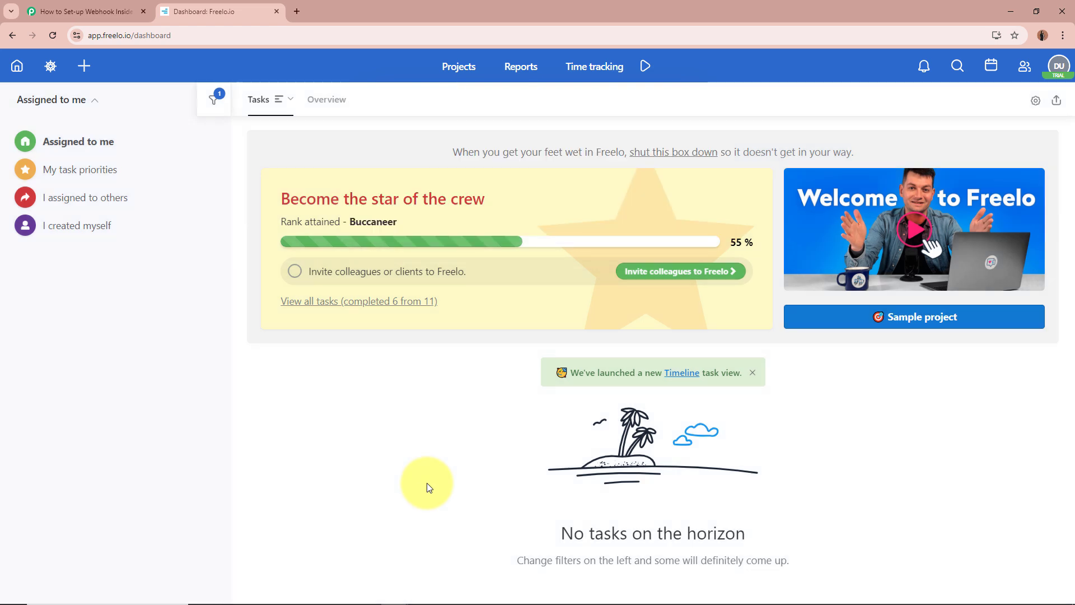
click(84, 11)
scroll(96, 373, down, 3)
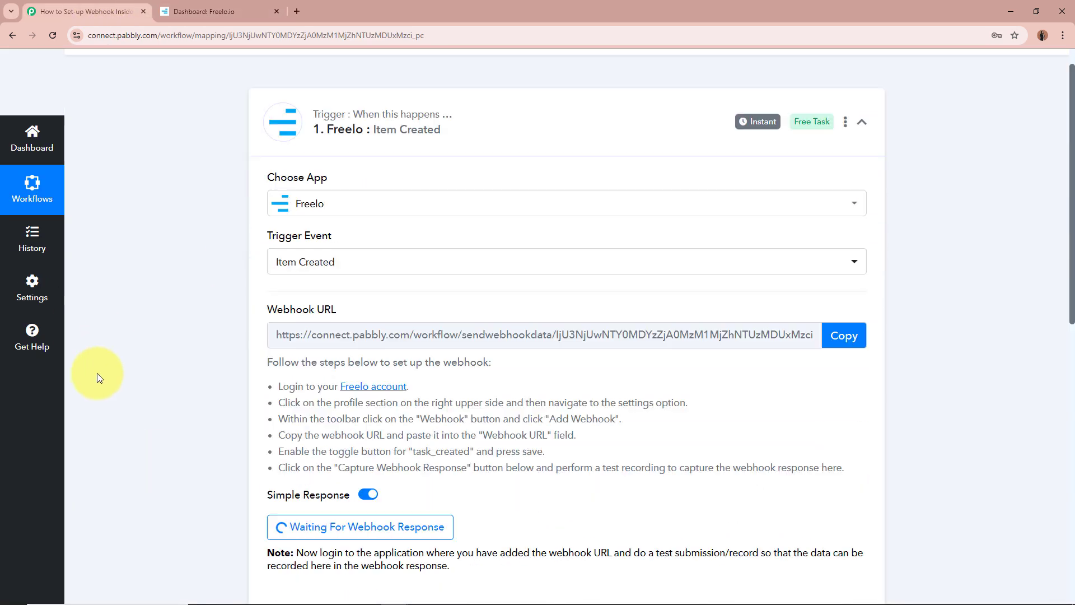
scroll(96, 373, up, 5)
click(218, 12)
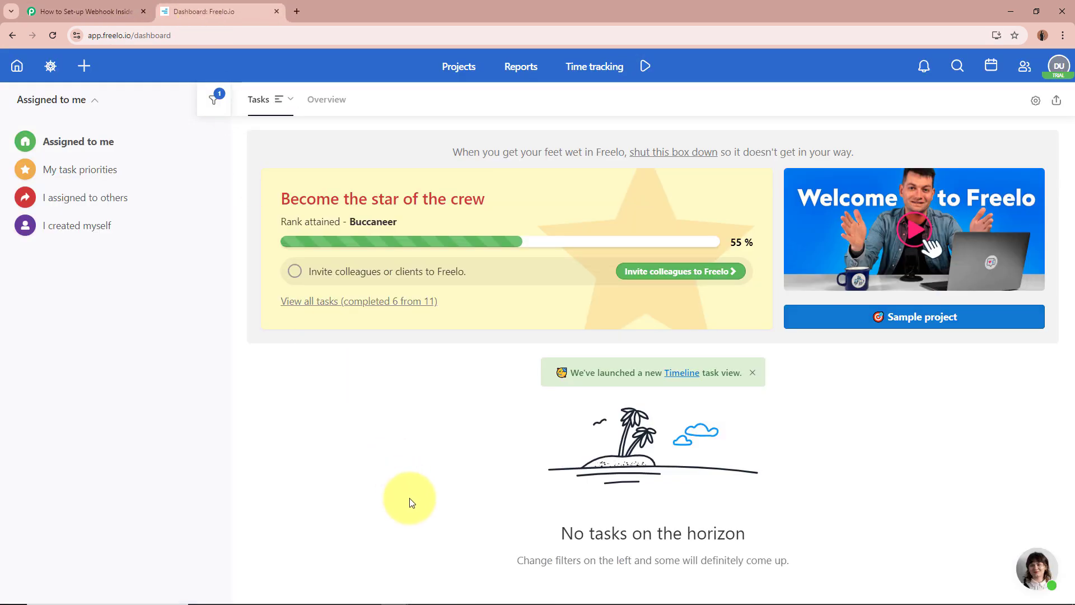
Step: Open the Pabsn project's tasks from the project list and bring up the Add menu
click(462, 70)
click(417, 230)
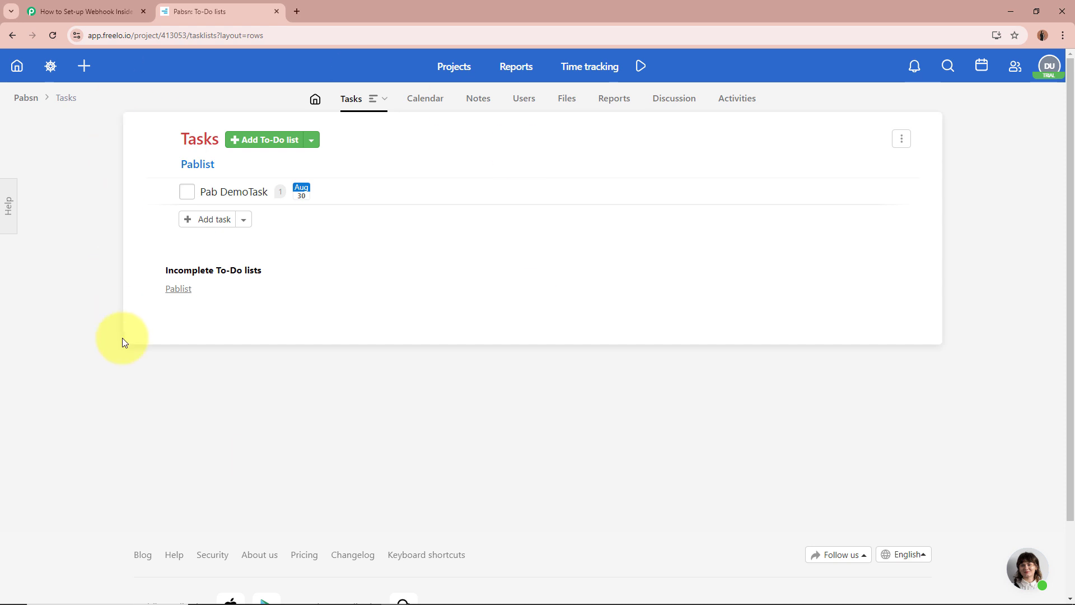
click(84, 66)
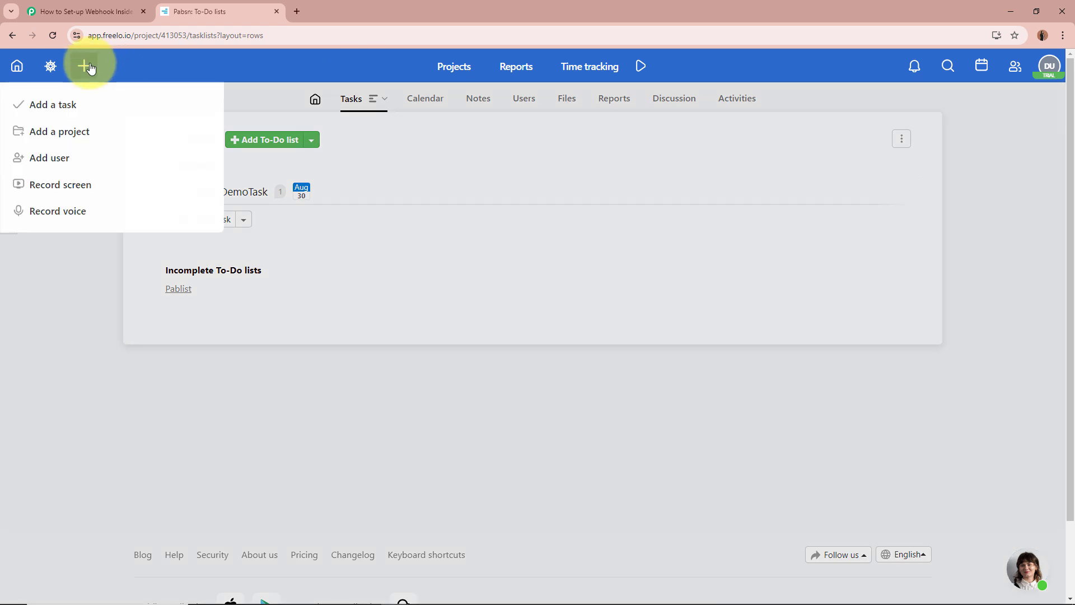
Step: Add task 'Test Name' with description 'Test' to Pablist in project Pabsn and save it
click(64, 108)
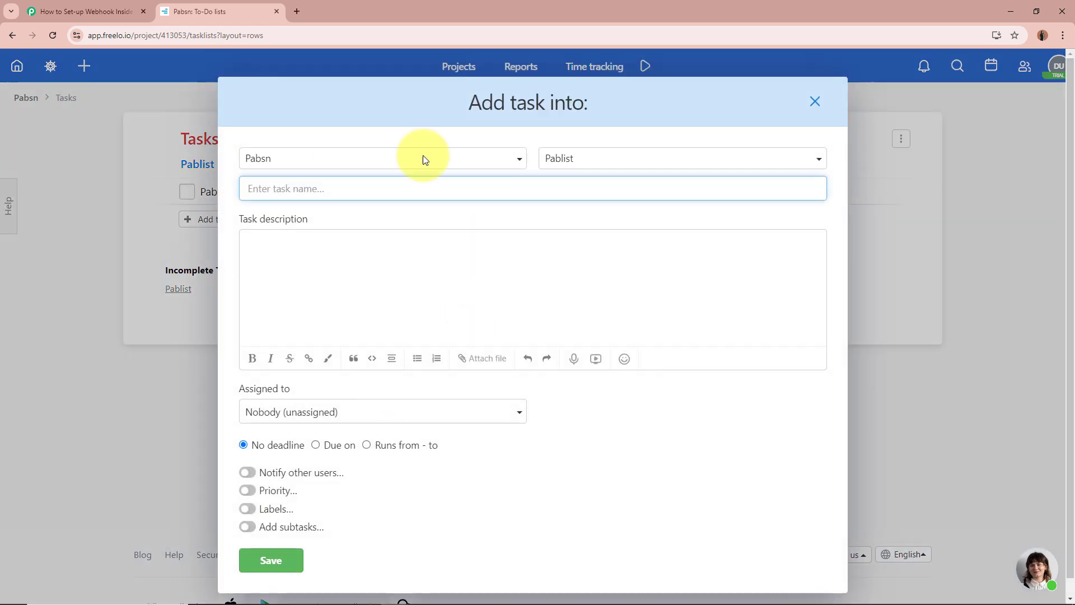
click(285, 160)
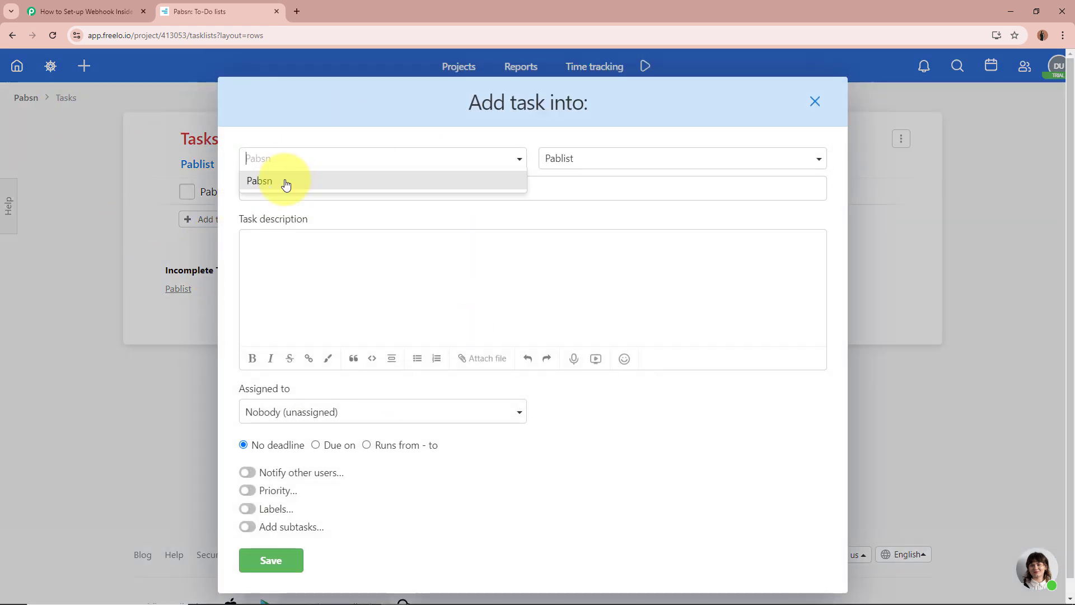
click(283, 179)
click(644, 159)
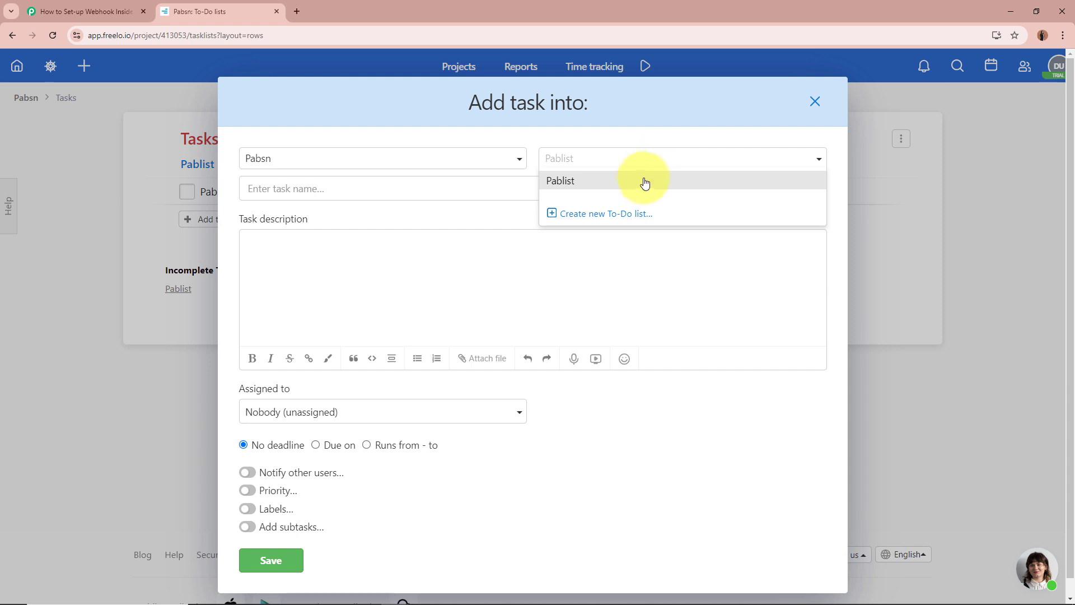
click(641, 184)
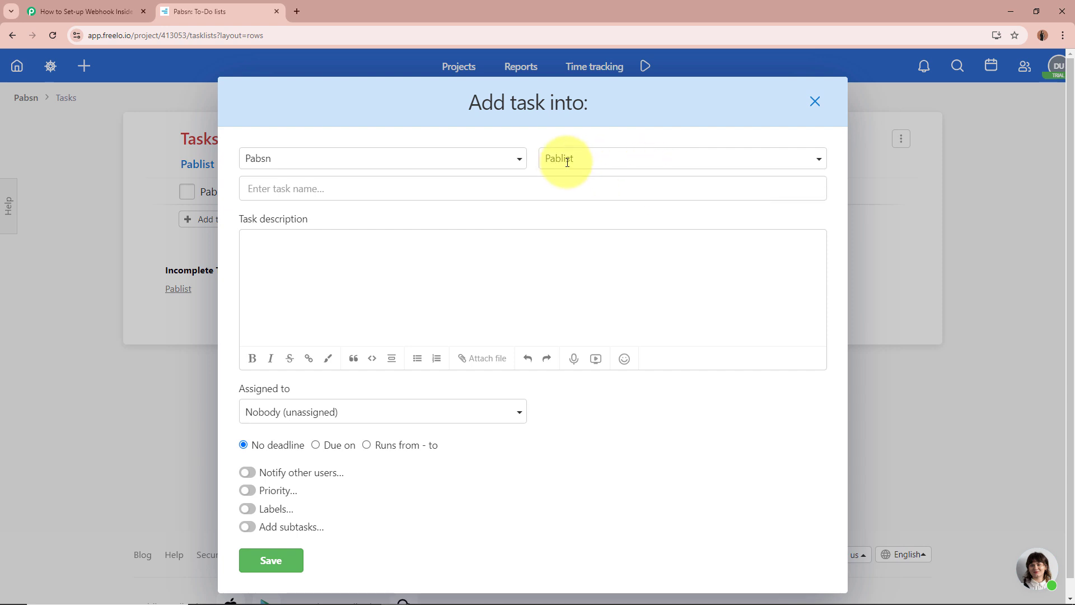
click(310, 190)
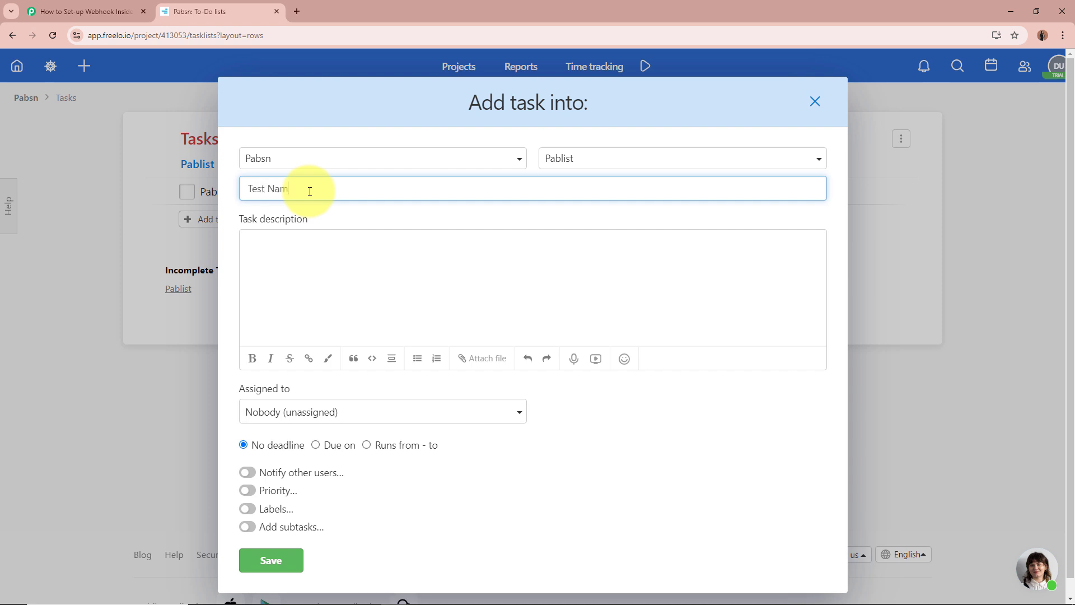
click(269, 234)
text(Test)
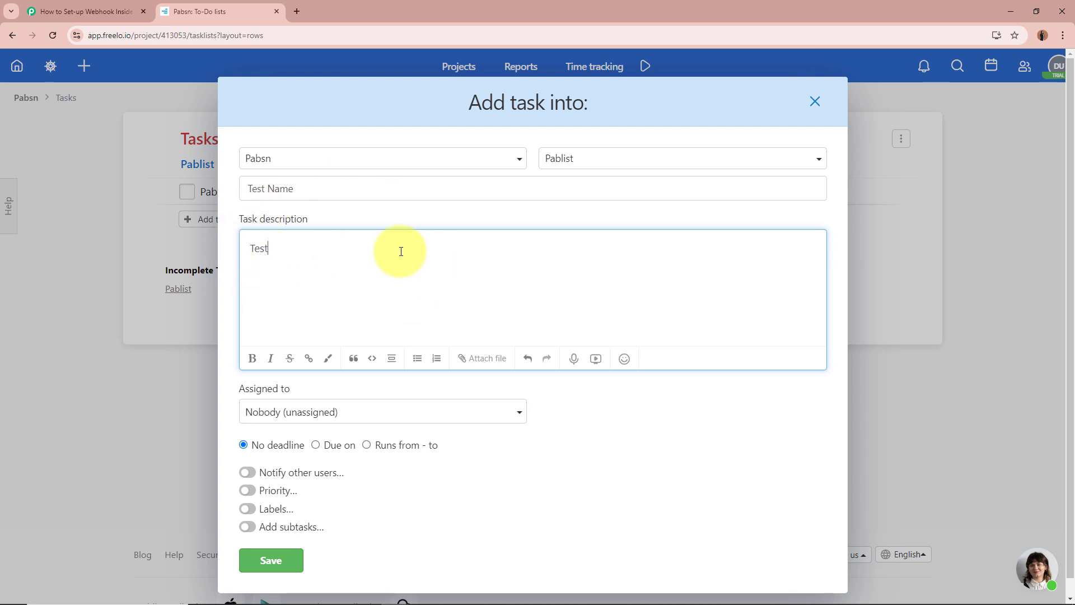
click(452, 218)
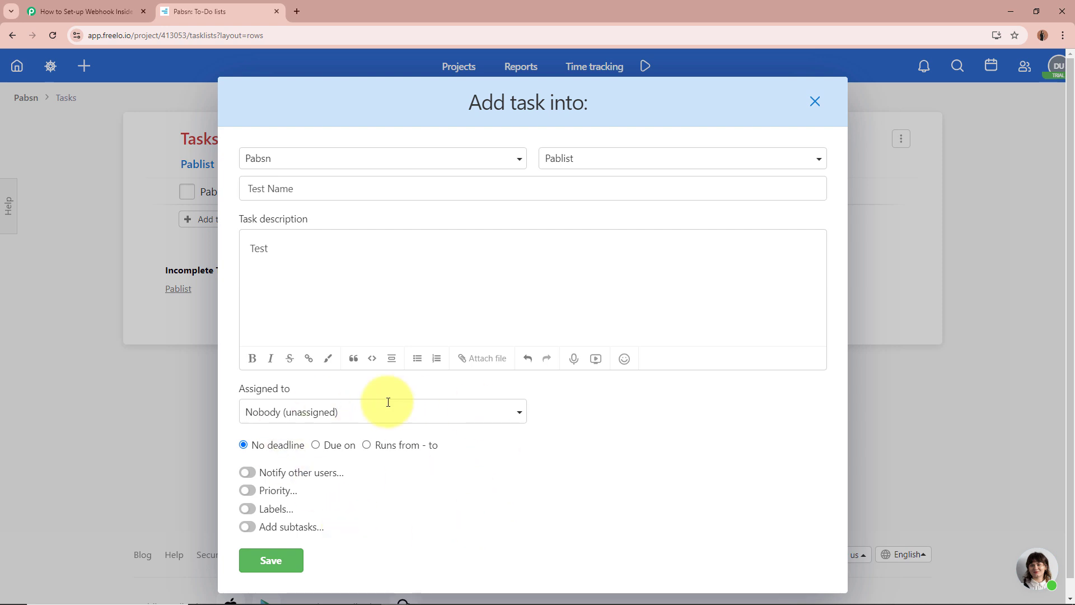
click(269, 561)
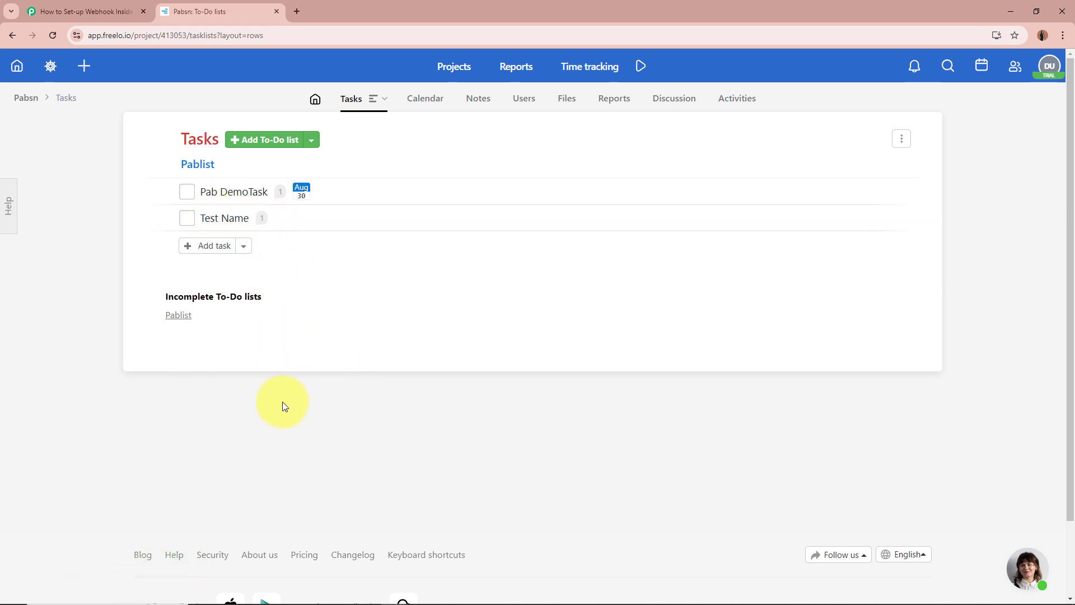
Step: Back in the Pabbly workflow, confirm the response shows Tasklist Name Pablist and Project Name Pabsn
click(84, 11)
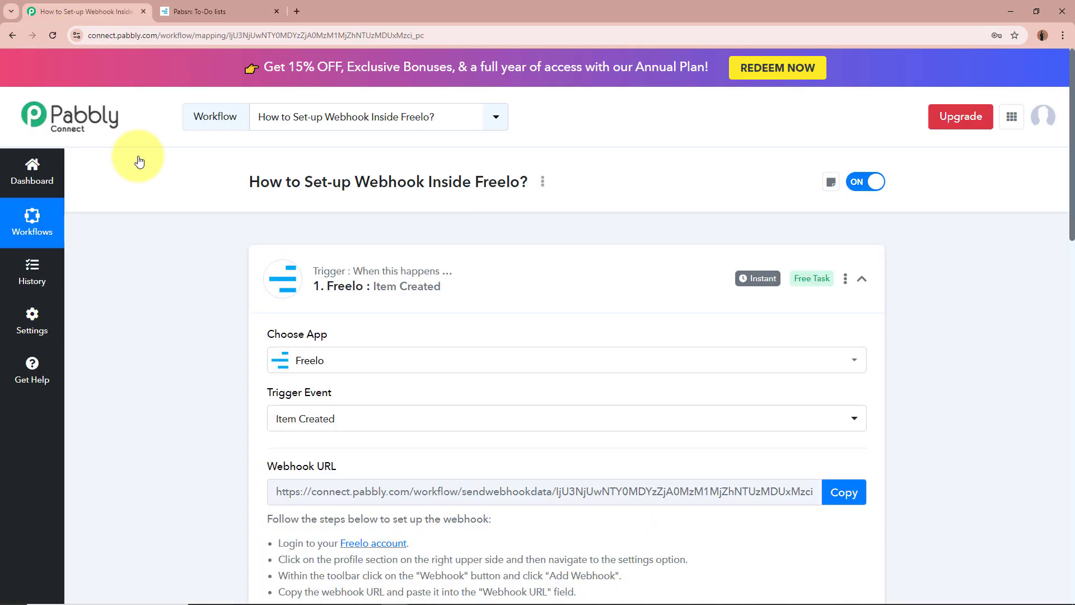
scroll(199, 365, down, 10)
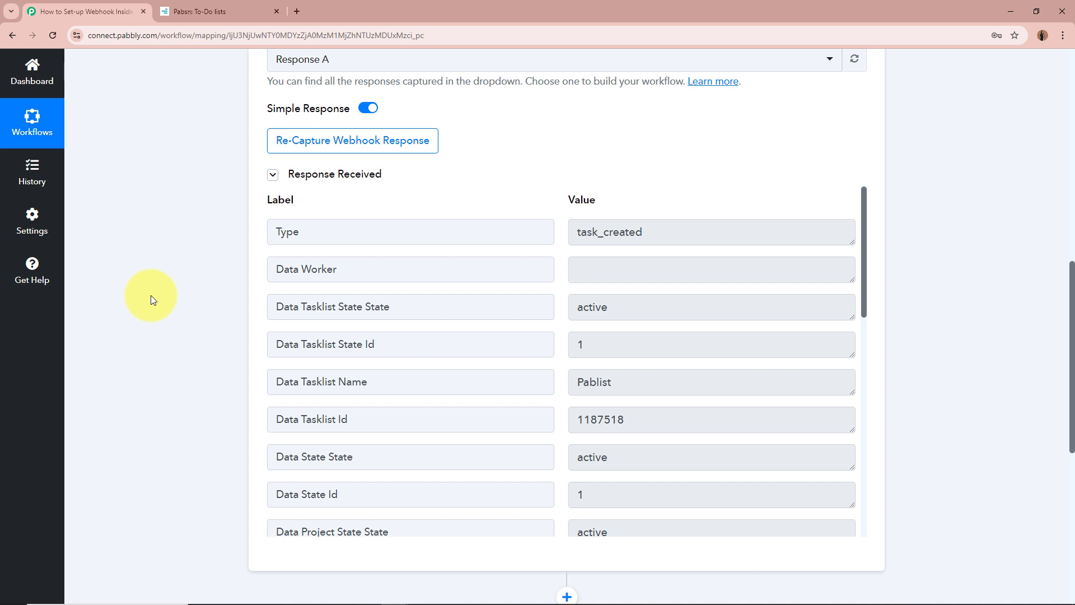
scroll(782, 365, down, 3)
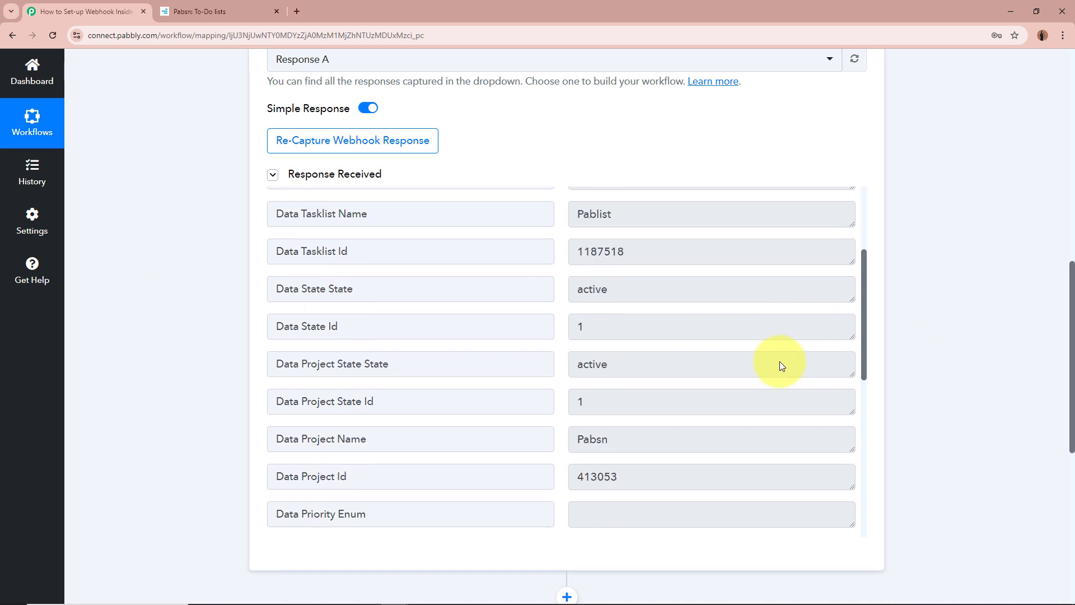
drag(303, 214, 439, 214)
click(618, 214)
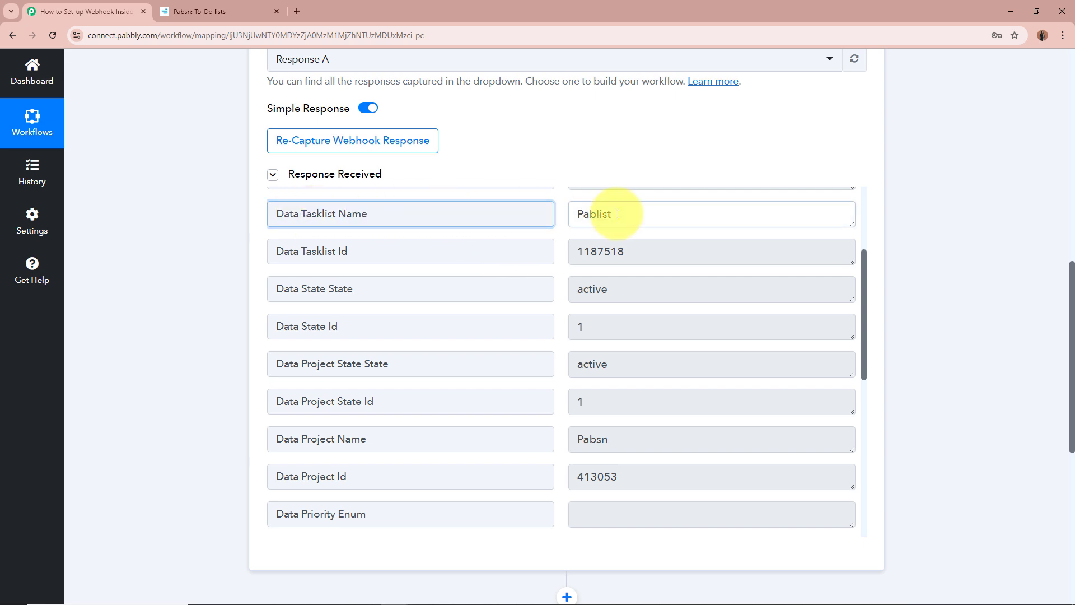
drag(617, 214, 566, 213)
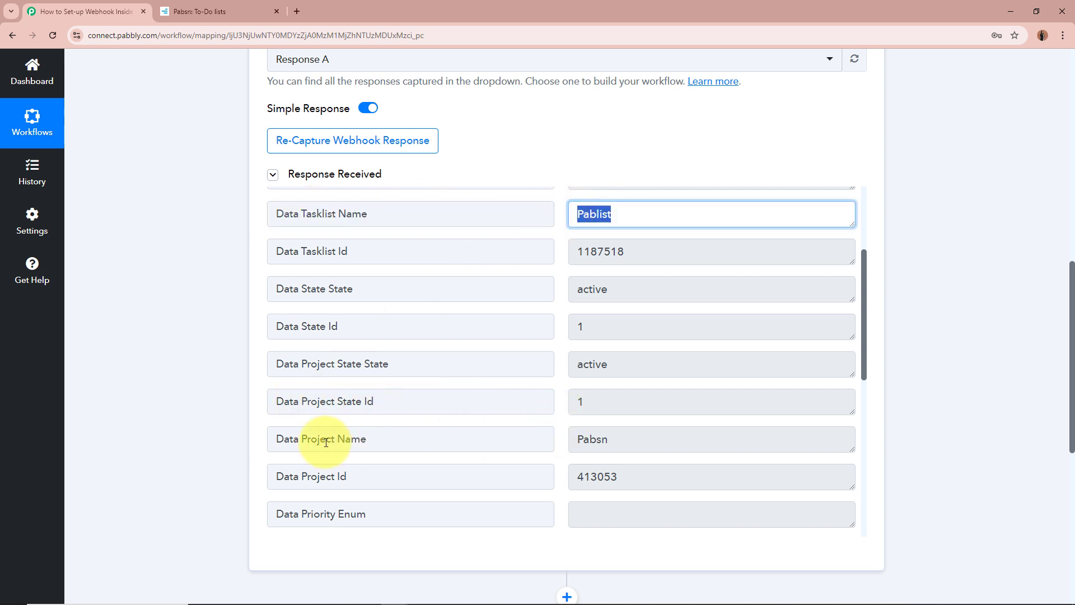
drag(302, 440, 533, 439)
click(696, 439)
Step: Scroll further through the response to check the Data Name field shows Test Name
scroll(697, 440, down, 1)
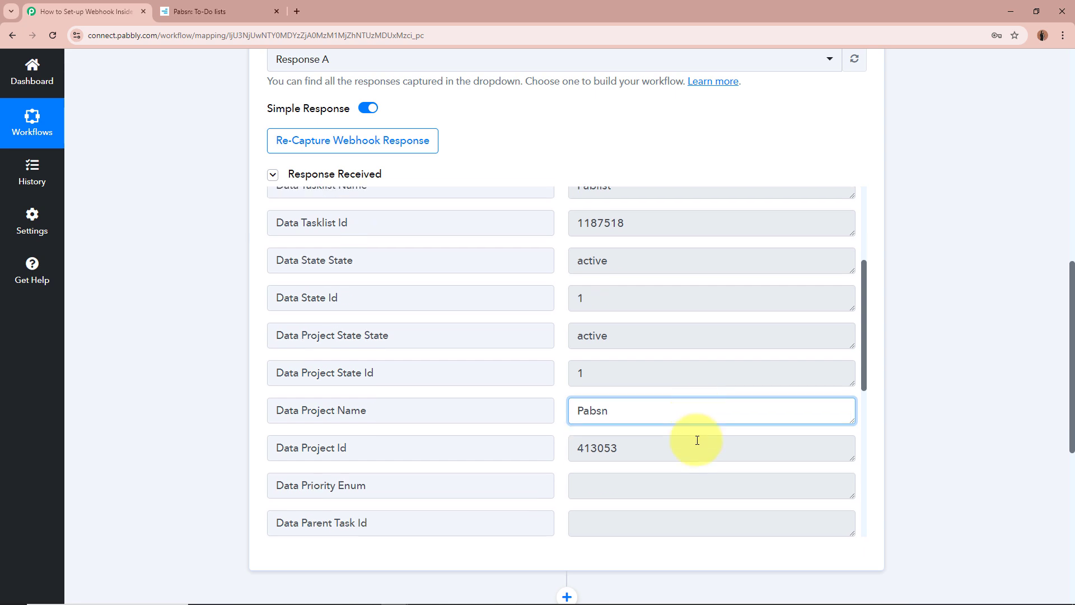
scroll(697, 440, down, 1)
drag(317, 364, 392, 365)
drag(663, 364, 528, 374)
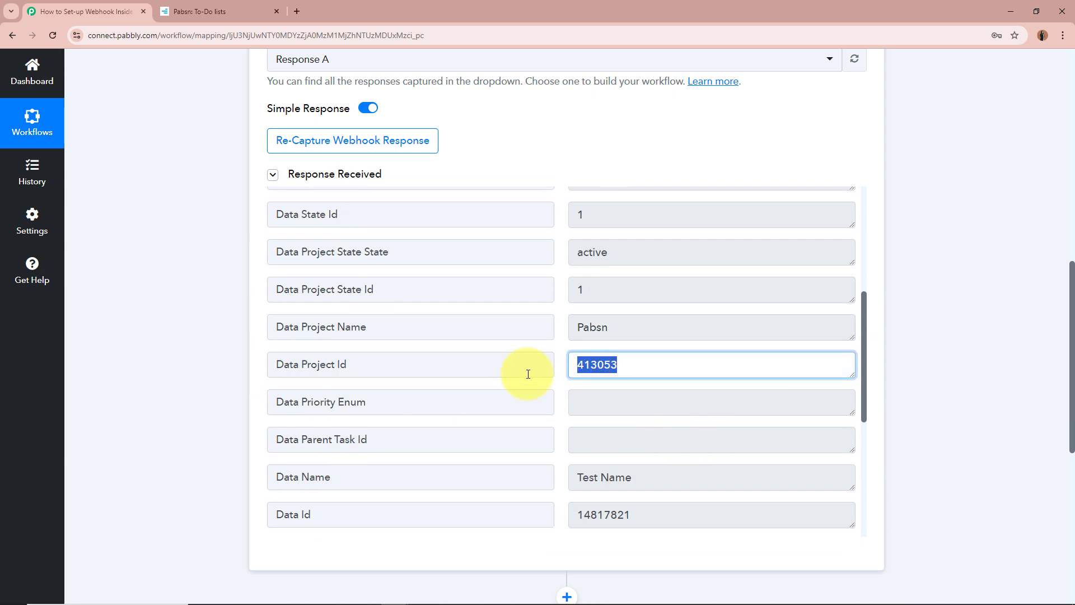
scroll(648, 364, down, 3)
drag(648, 364, 496, 372)
Step: Cross-check against Freelo, then review the empty Data Due Date End, Data Id and Data Date Add values
click(254, 12)
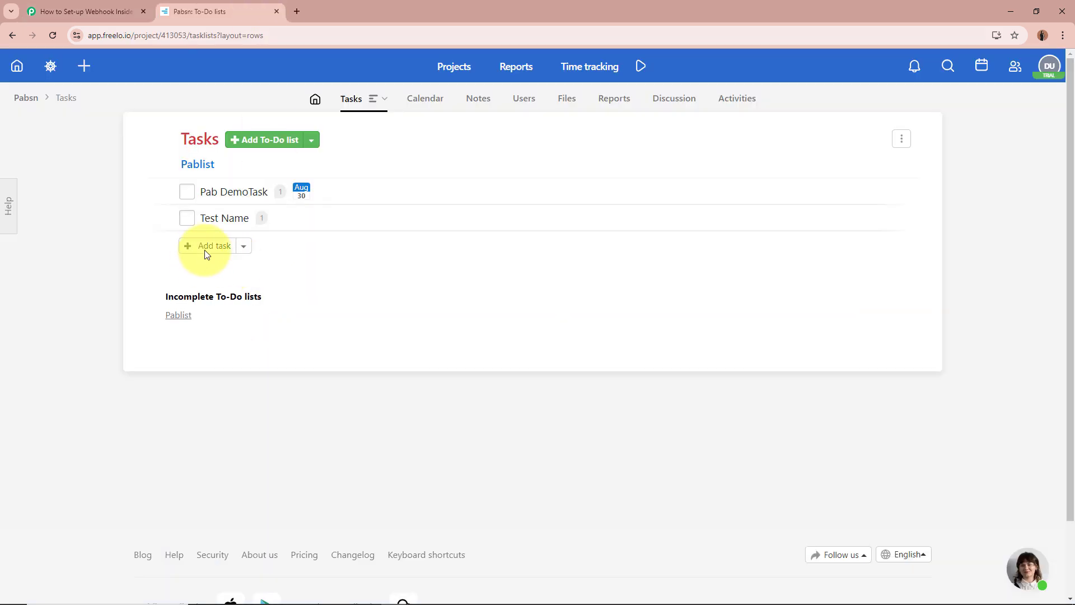
click(89, 4)
click(728, 432)
scroll(476, 310, down, 2)
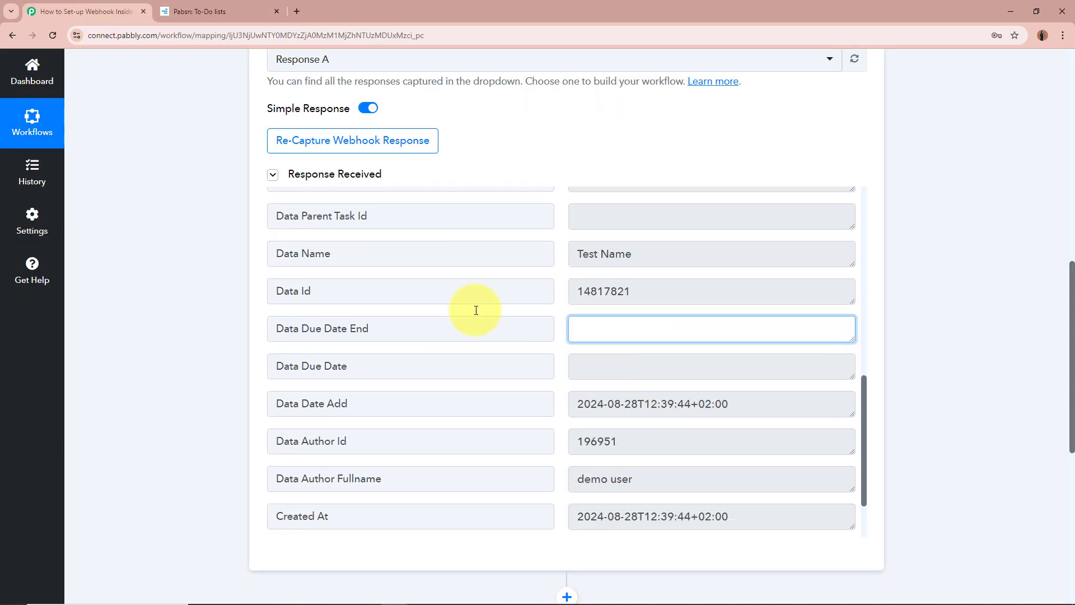
drag(629, 291, 482, 290)
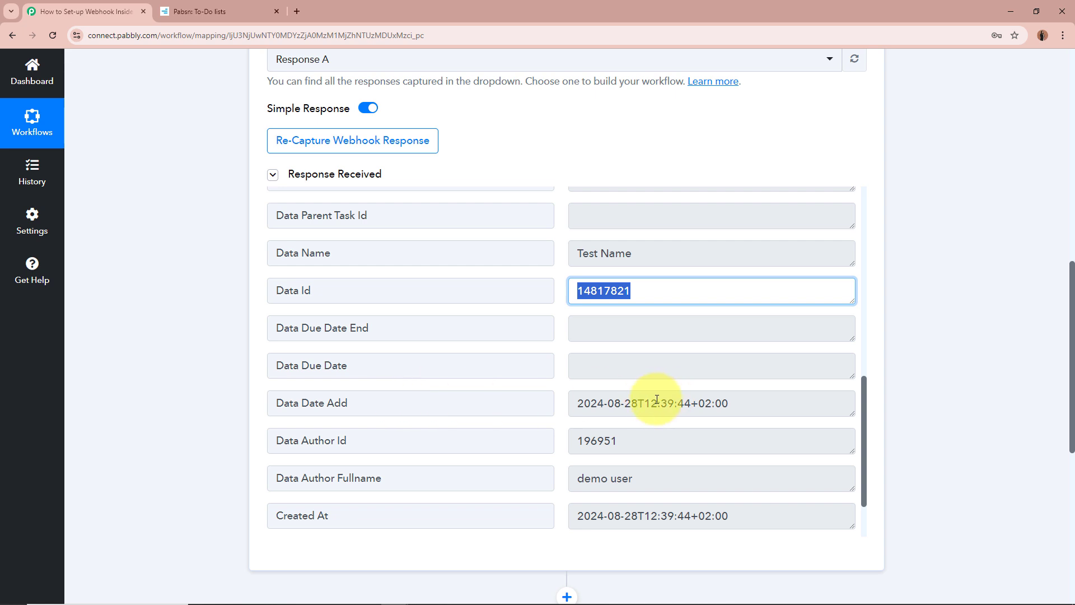
drag(739, 403, 612, 403)
click(683, 403)
scroll(684, 406, down, 2)
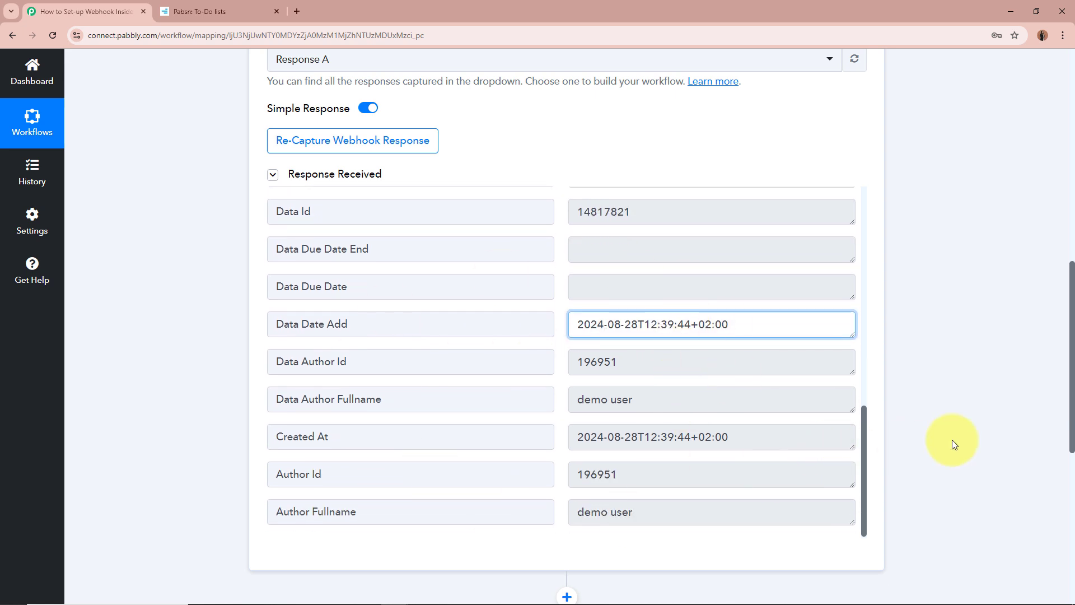
scroll(888, 432, up, 10)
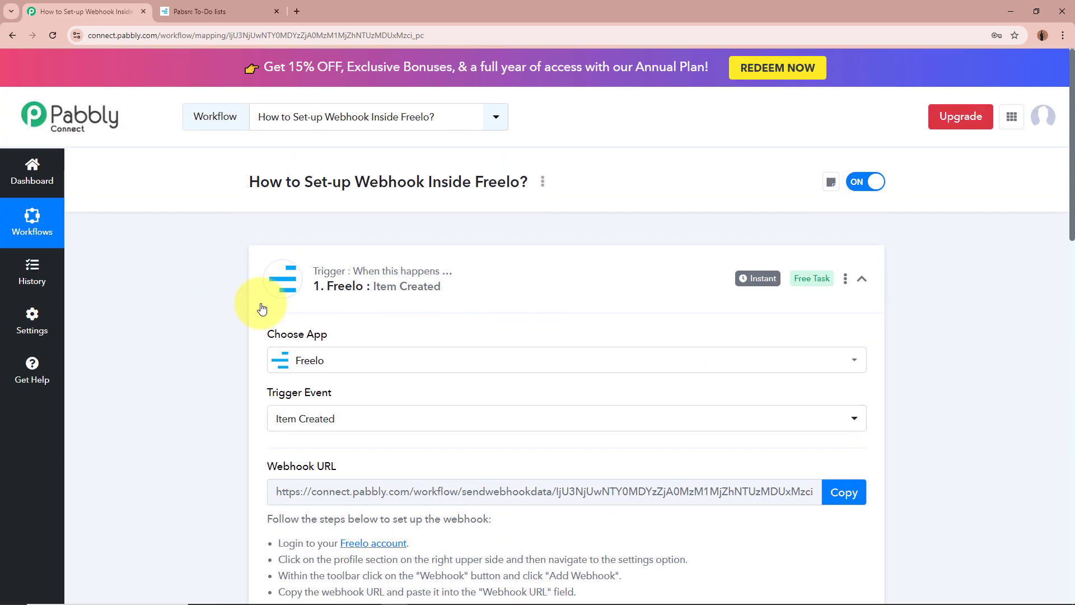
Step: Collapse the Freelo Item Created trigger step to show the compact two-step workflow
click(588, 270)
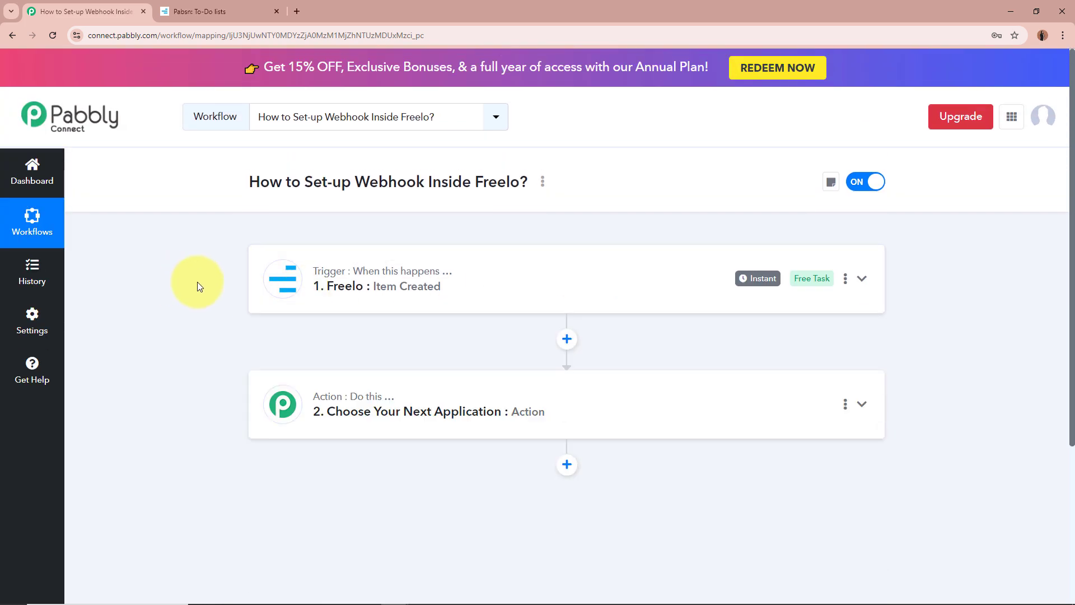